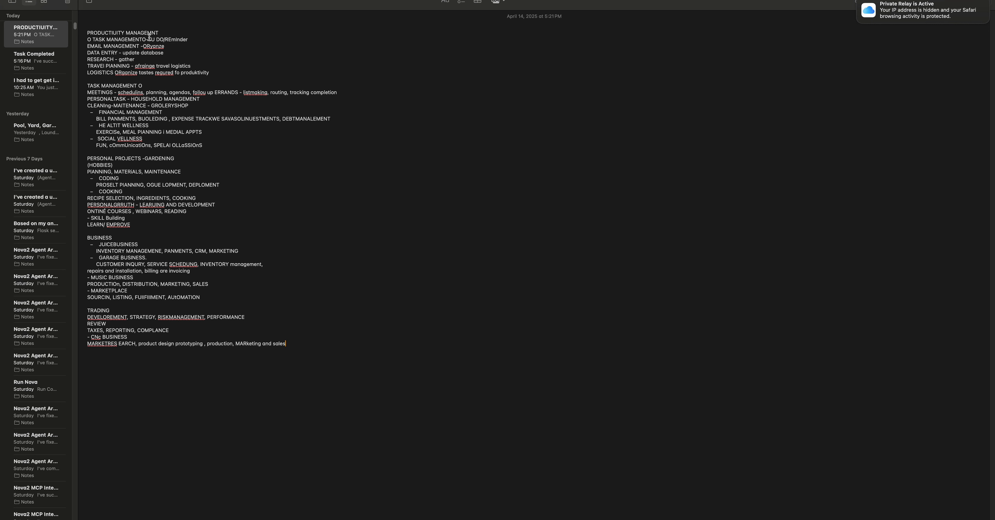
Copy the entire text of the productivity management note and switch to NotebookLM in the browser
click(85, 33)
drag(261, 347, 89, 34)
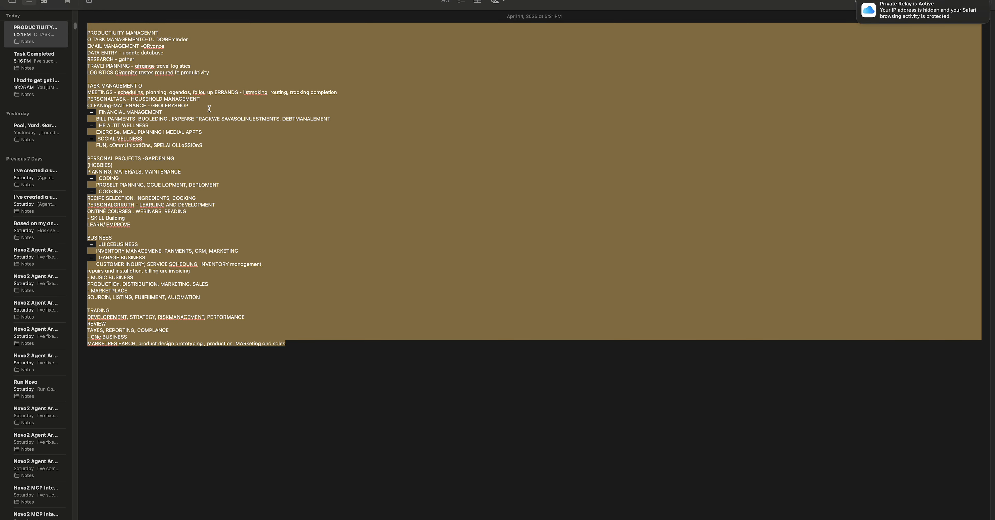
key(ctrl+Right)
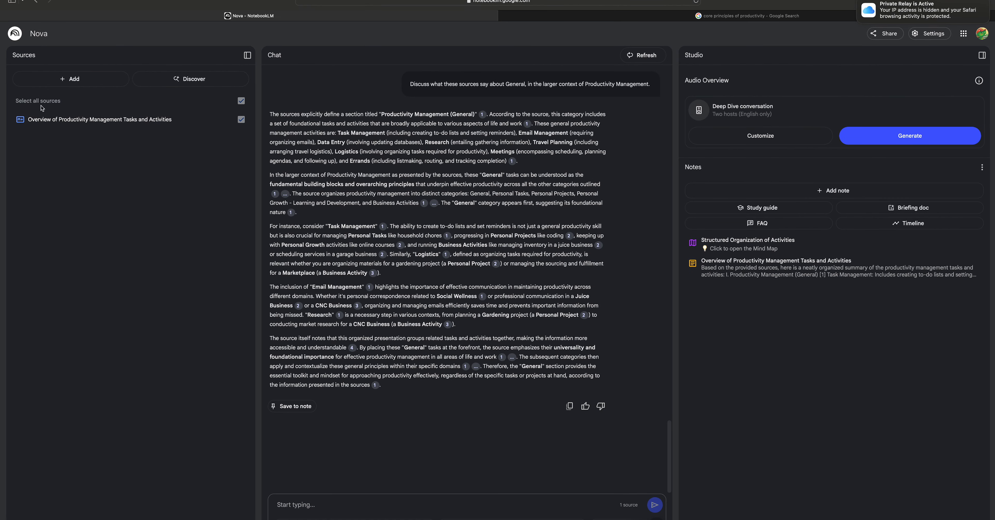
Create a new notebook without uploading any source and paste the copied text into a new note
click(15, 35)
click(127, 137)
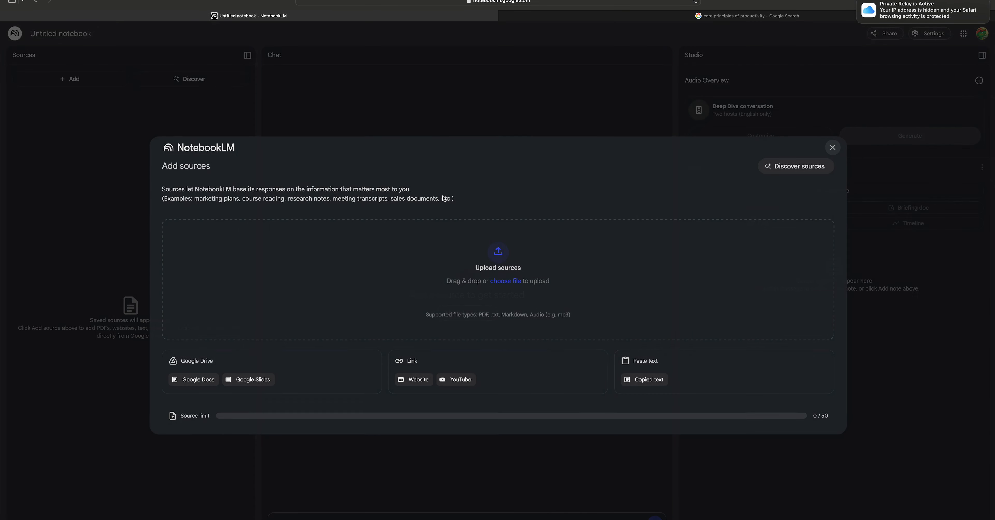
click(832, 149)
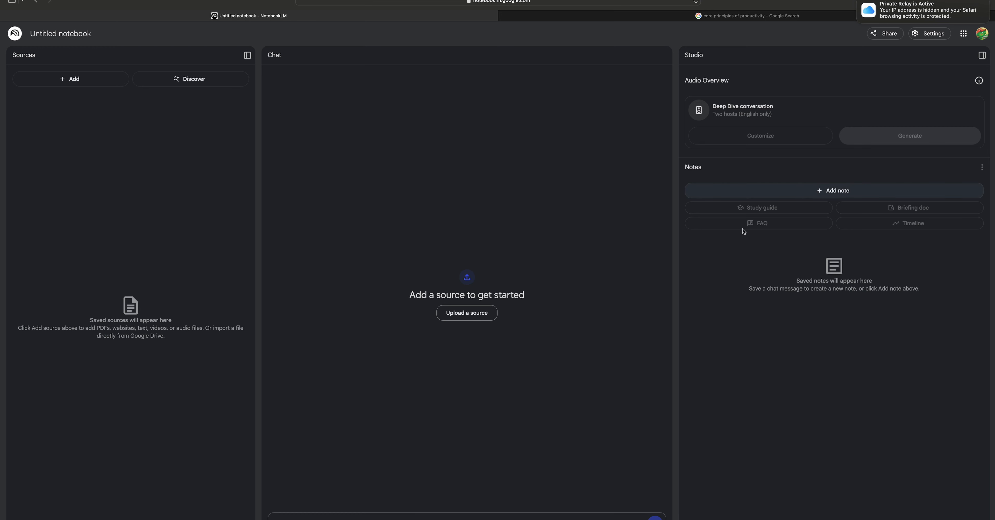
click(830, 192)
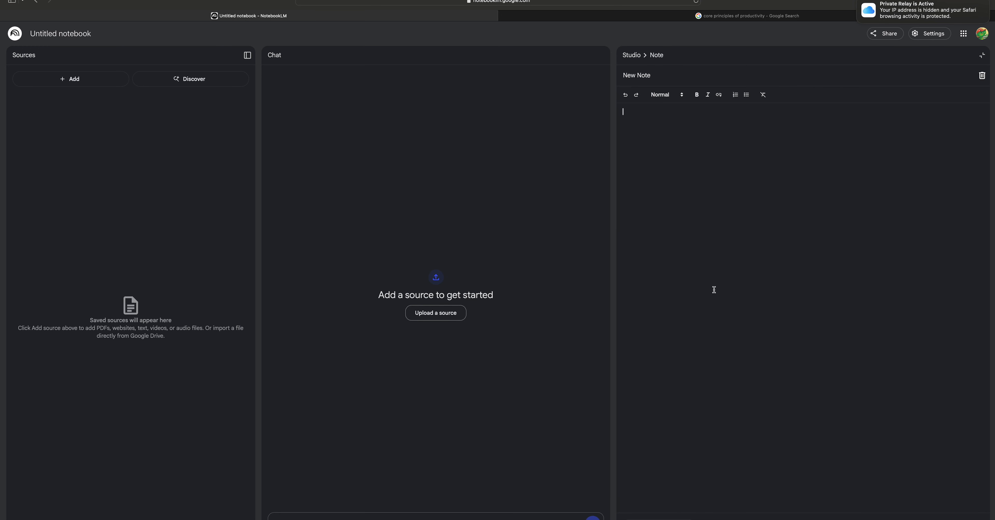
key(super+v)
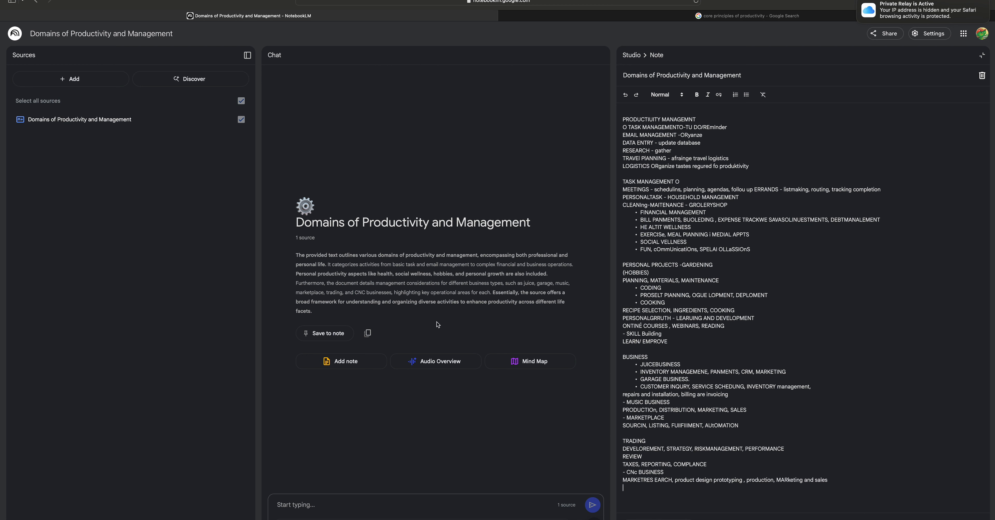
Send the chat the request "neatly organize notes make corrections to grammar if needed"
click(304, 505)
text(neatly organize notes)
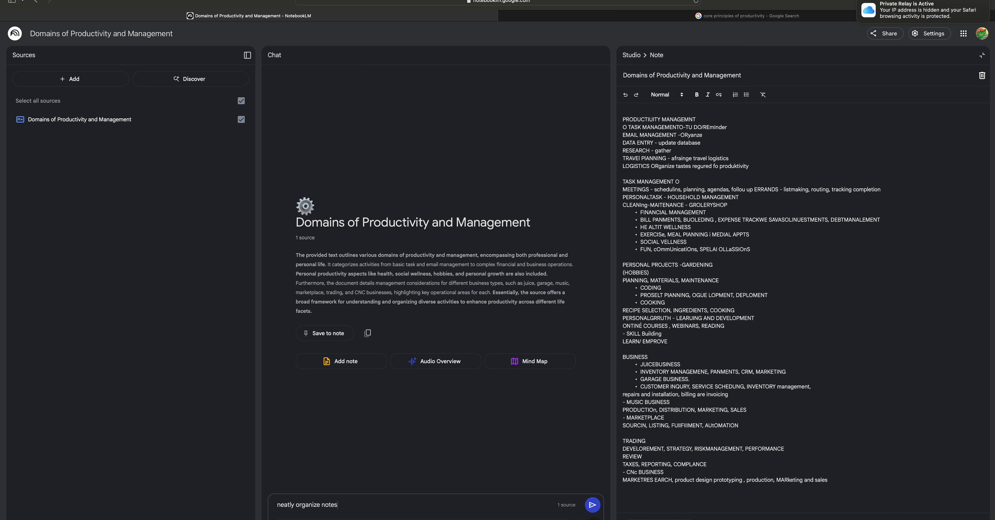
text( make corrections to grammar if needed)
key(Return)
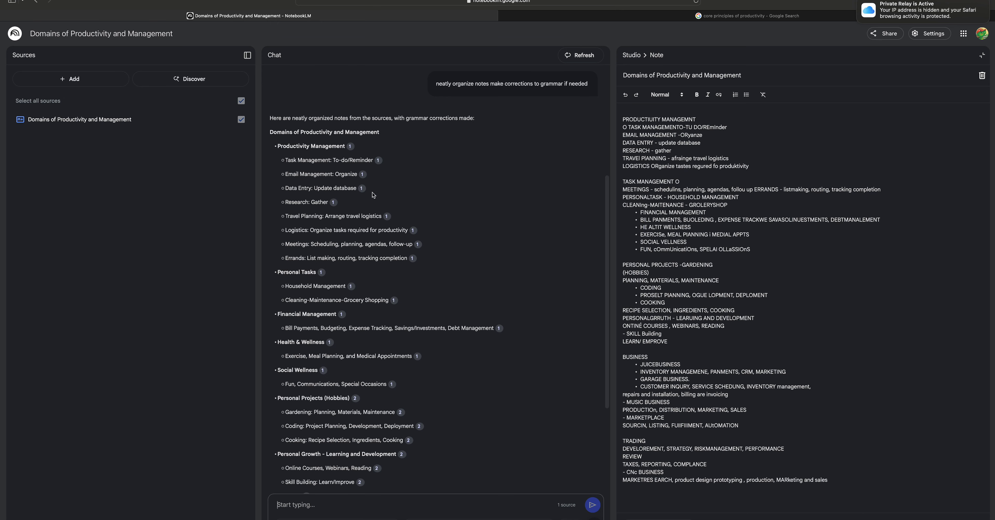
Review the chat's organized version of the notes and save that response as a note
scroll(303, 251, down, 5)
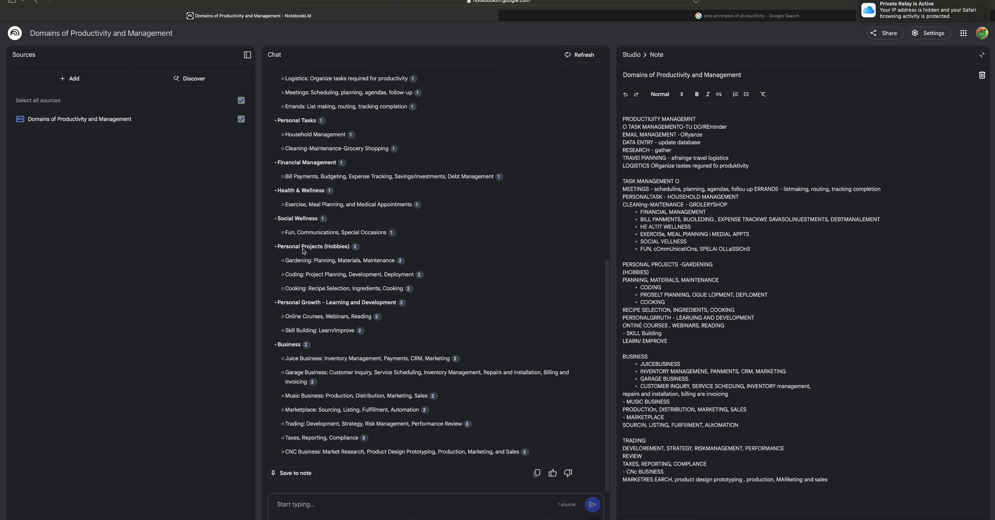
scroll(361, 173, up, 5)
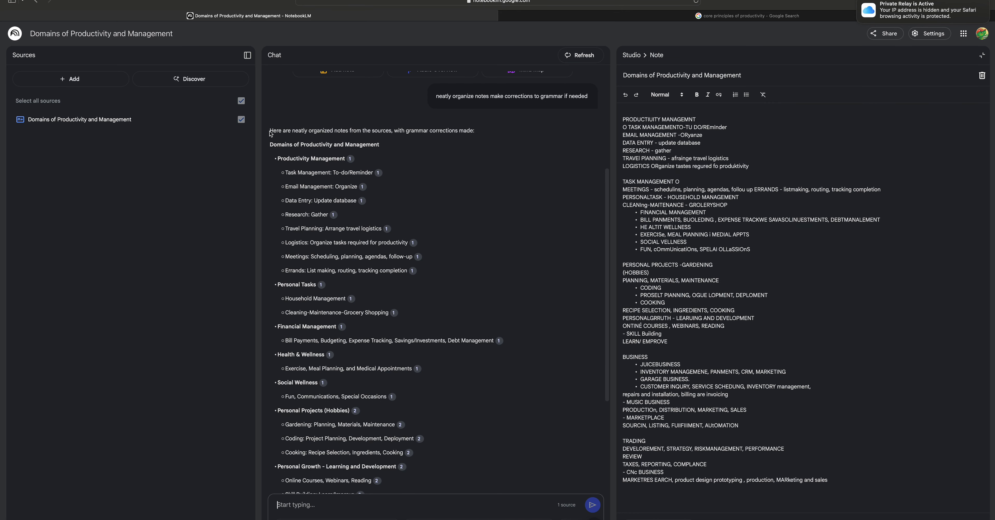
drag(270, 130, 373, 391)
click(373, 390)
click(286, 474)
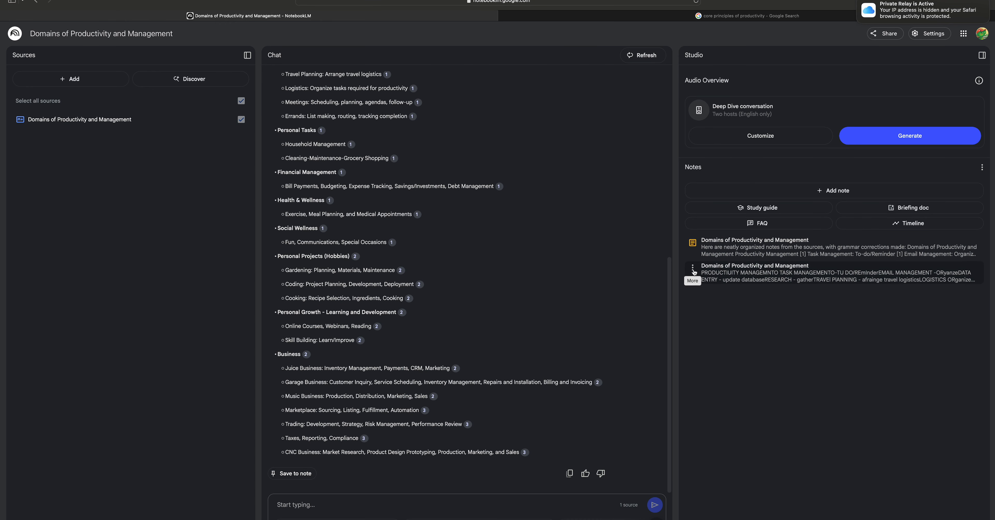
Delete the uncorrected note that holds the raw pasted text and confirm the deletion
click(694, 272)
click(701, 281)
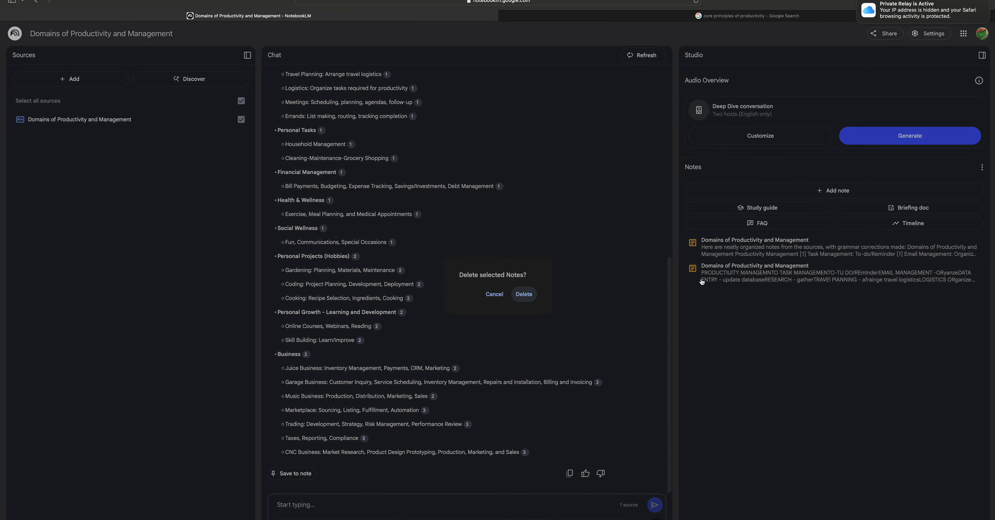
click(524, 295)
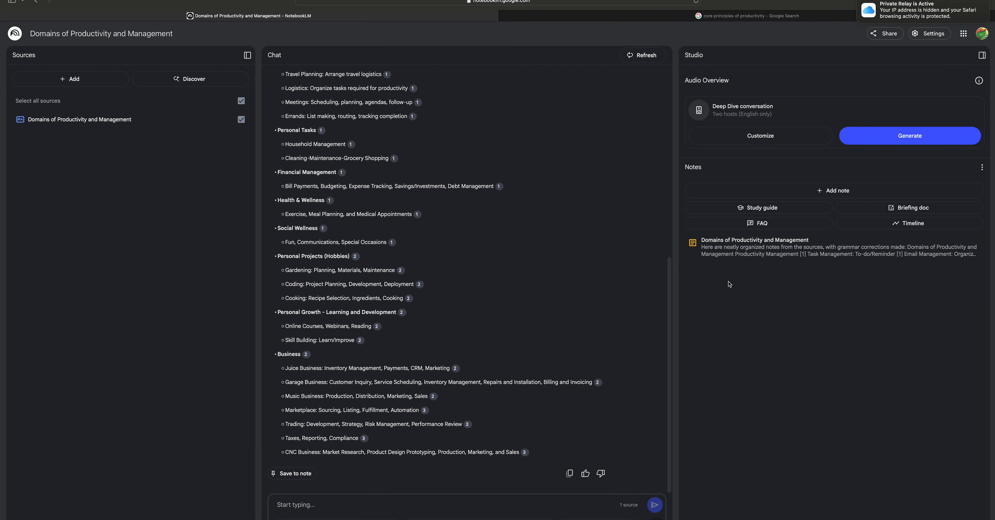
Remove the original Domains of Productivity and Management source from the notebook and confirm the removal
click(147, 122)
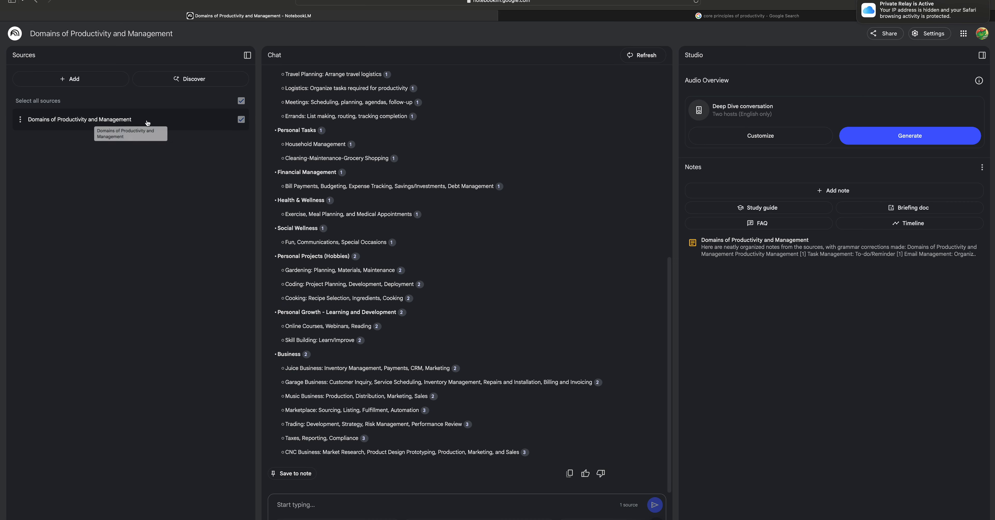
click(368, 57)
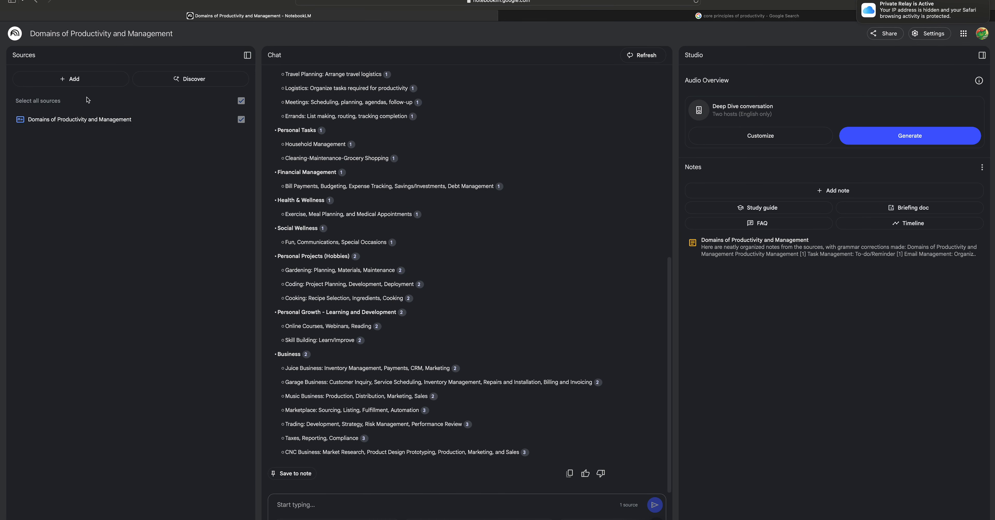
right_click(215, 120)
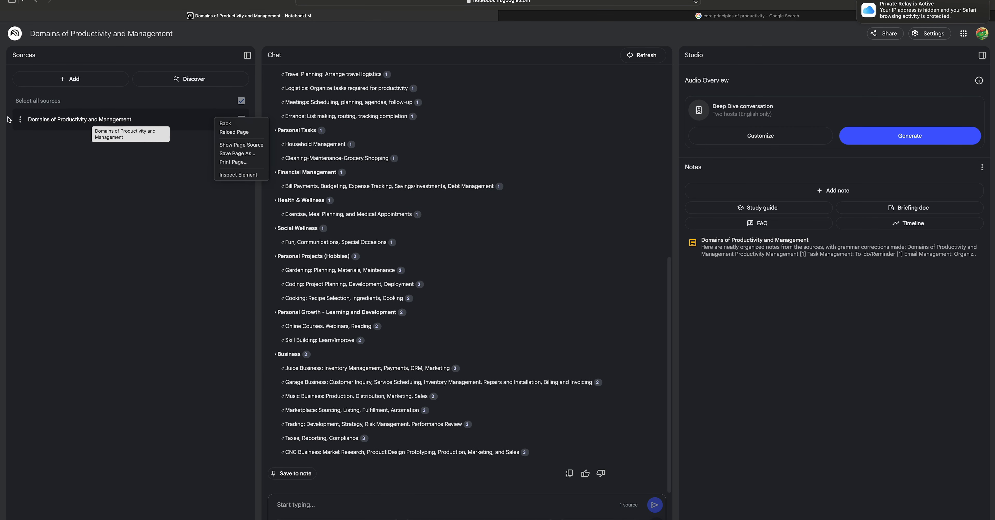
click(32, 122)
click(21, 119)
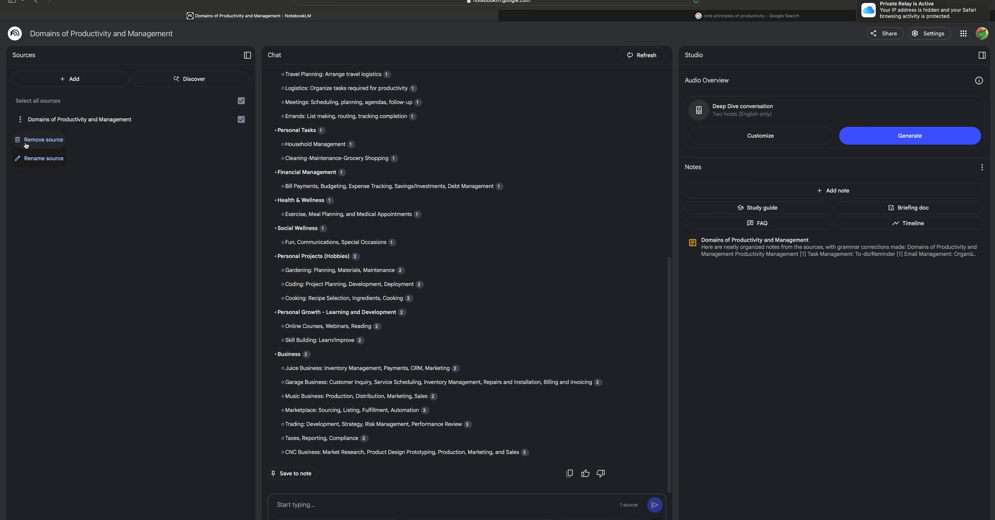
click(58, 142)
click(559, 295)
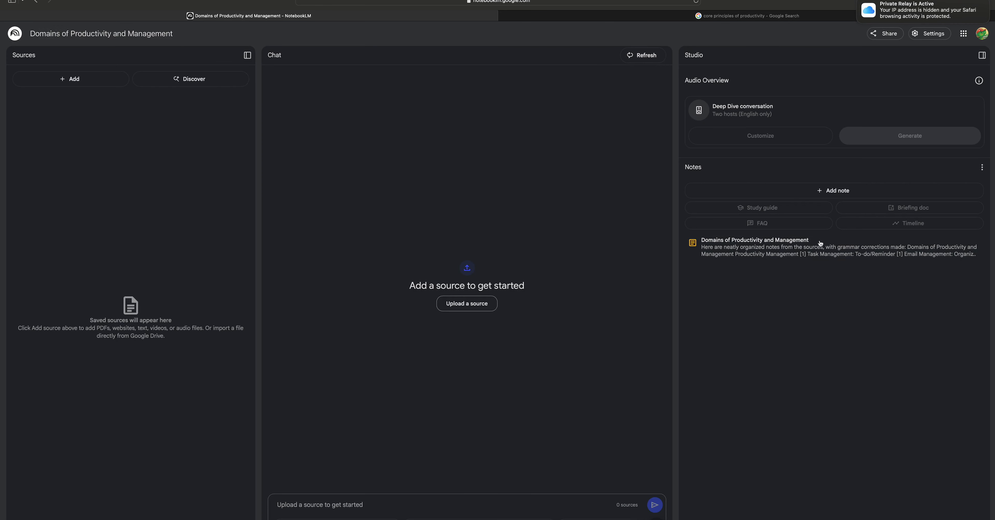
Open the saved note with the organized response and convert it into a source of the notebook
click(825, 249)
scroll(826, 249, down, 5)
click(659, 519)
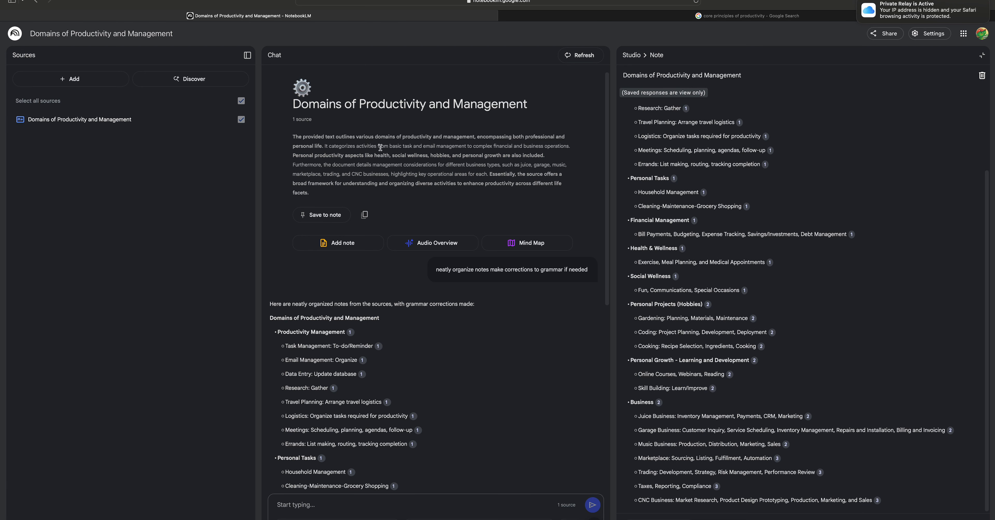
Generate a mind map from the Domains of Productivity and Management source and open it in the expanded view
click(523, 242)
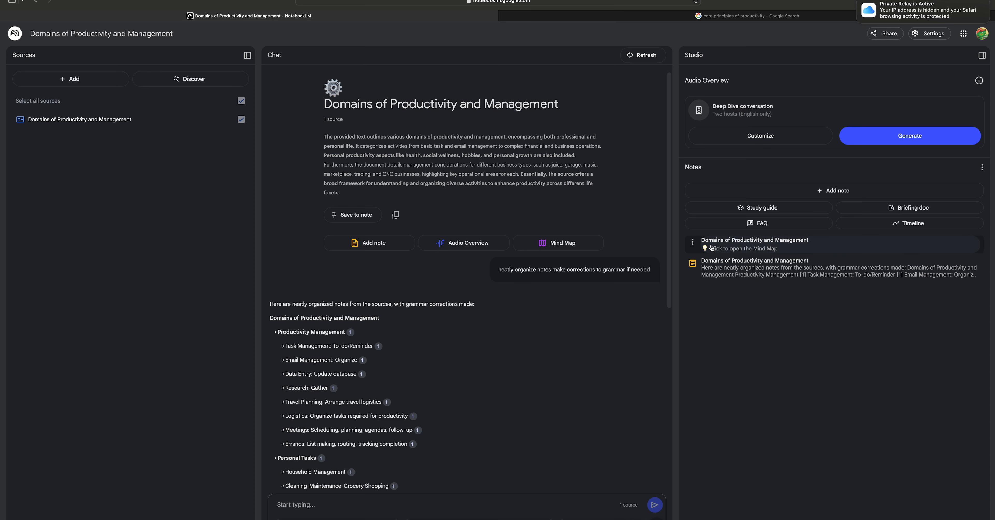
click(720, 244)
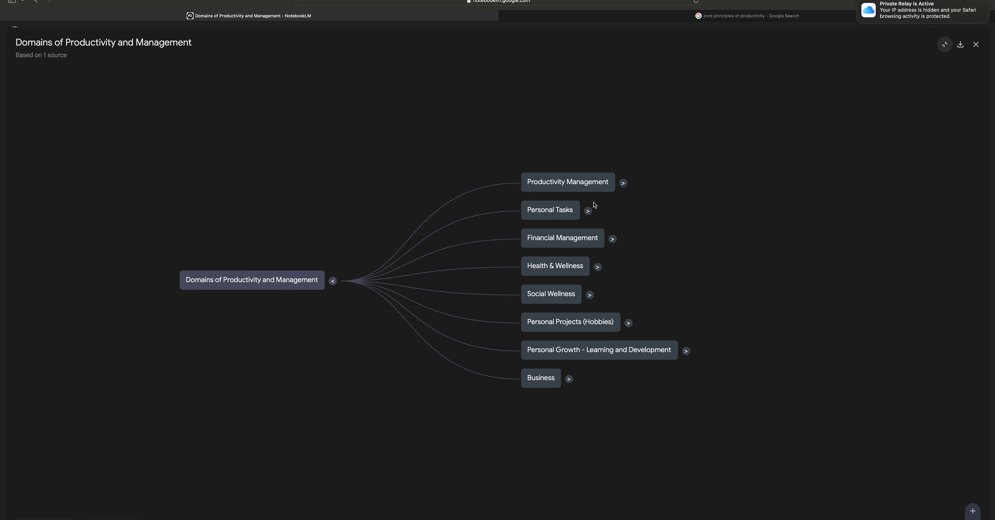
Expand the Productivity Management branch of the mind map to view its subtopics and collapse it again
click(622, 183)
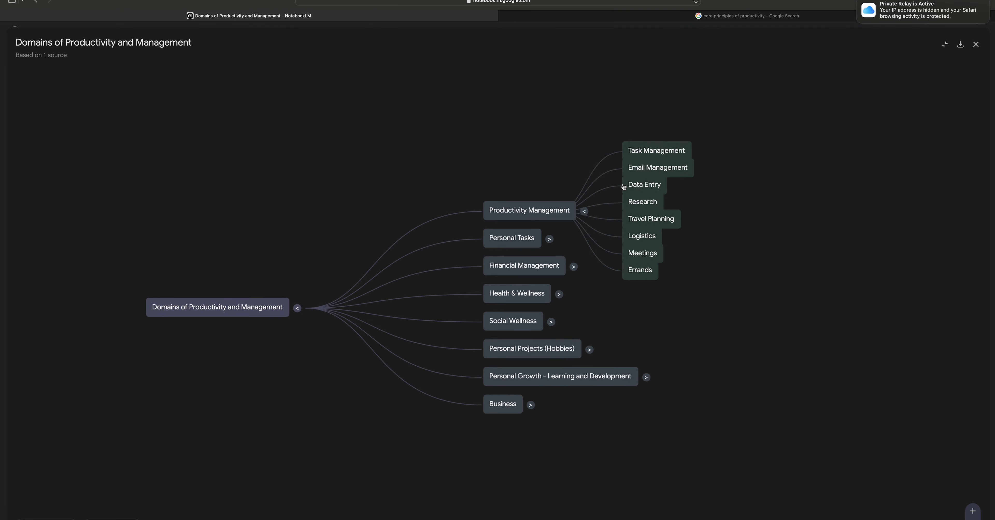
click(482, 285)
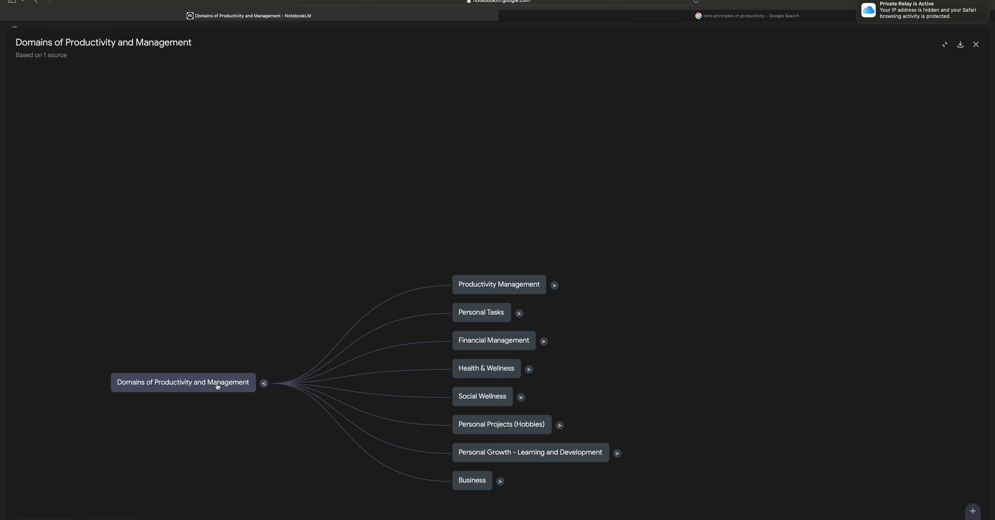
drag(610, 349, 564, 307)
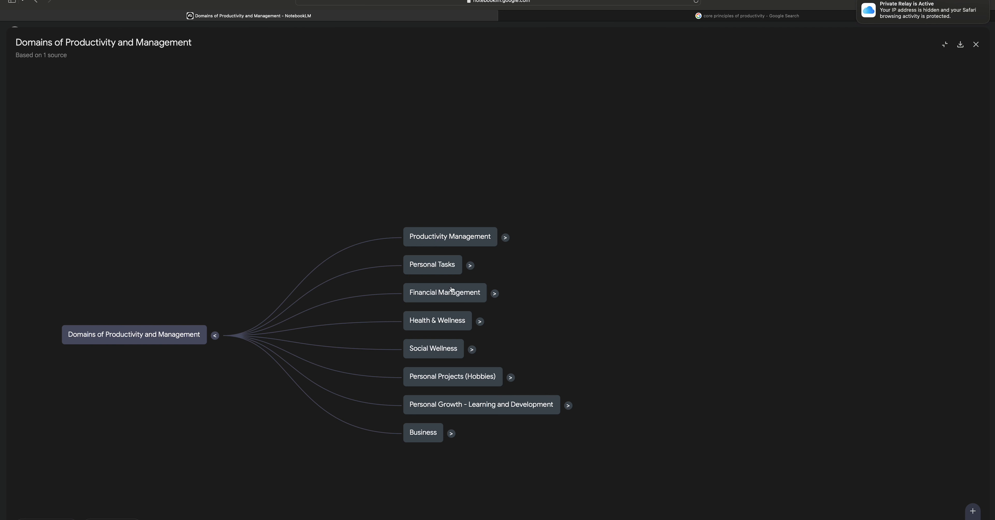
Have the chat discuss the Financial Management topic from the mind map, and bring the map back to the expanded view
click(439, 295)
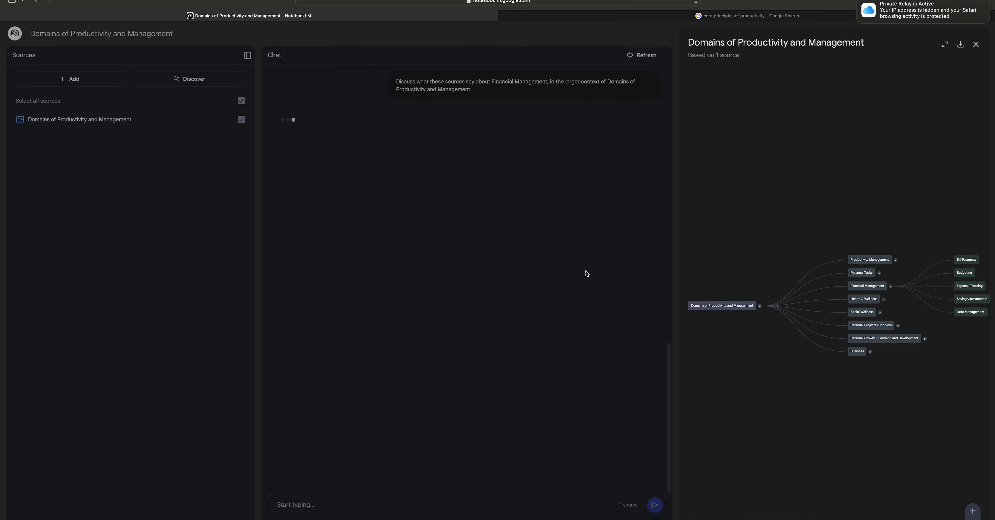
click(944, 44)
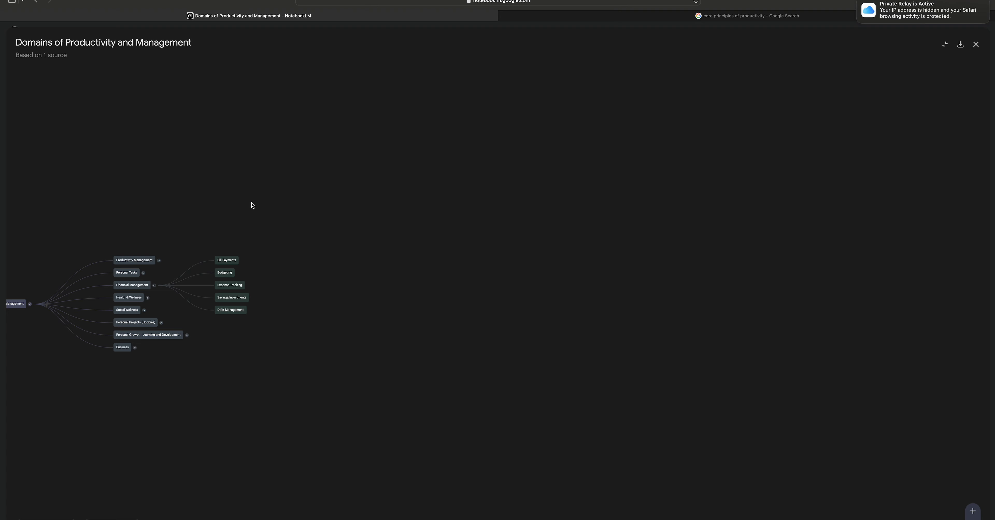
scroll(212, 281, up, 5)
scroll(212, 281, up, 5)
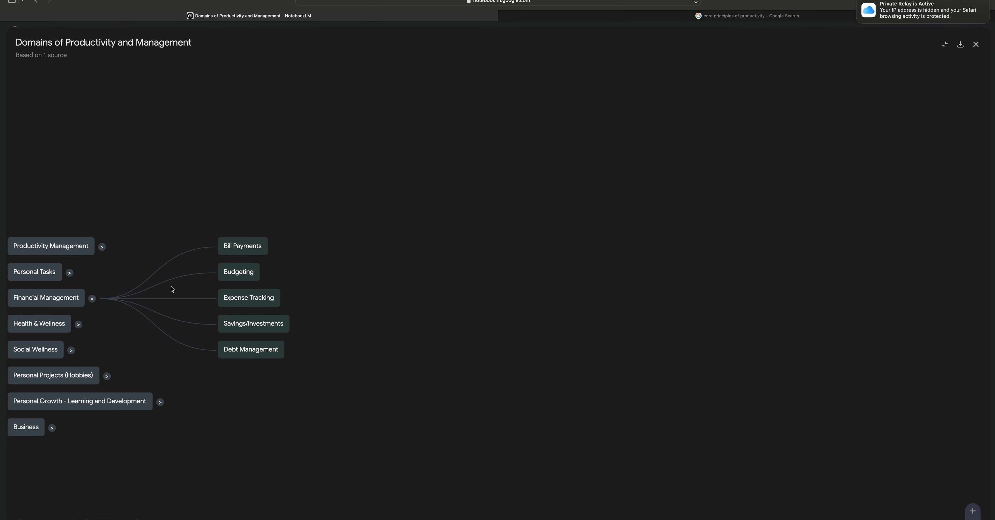
drag(155, 250, 406, 208)
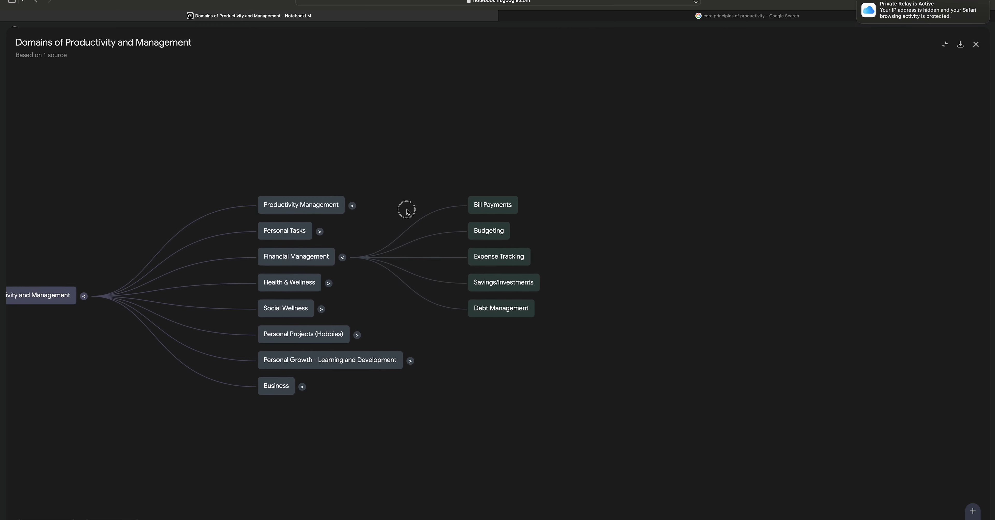
Expand the Personal Tasks branch and have the chat discuss its Cleaning-Maintenance-Grocery Shopping topic
click(321, 232)
drag(599, 251, 541, 113)
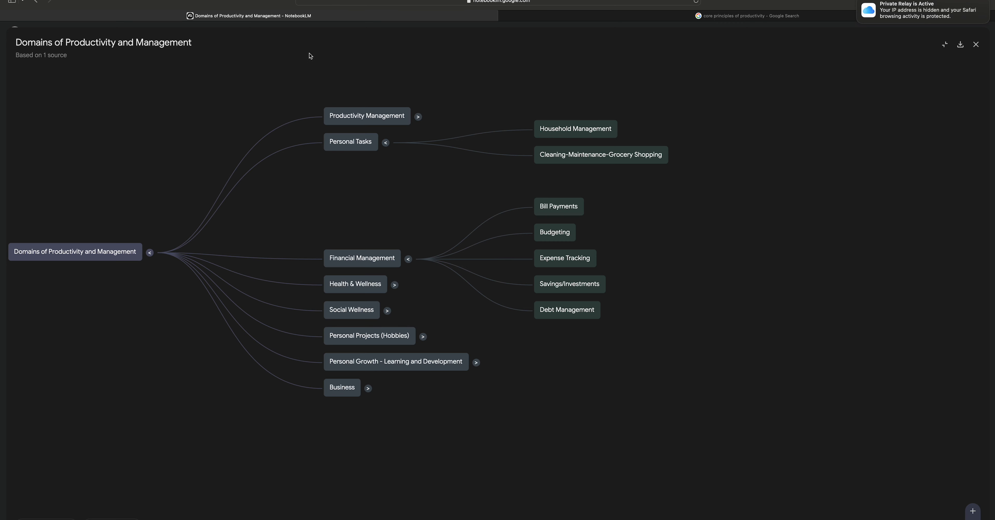
click(586, 160)
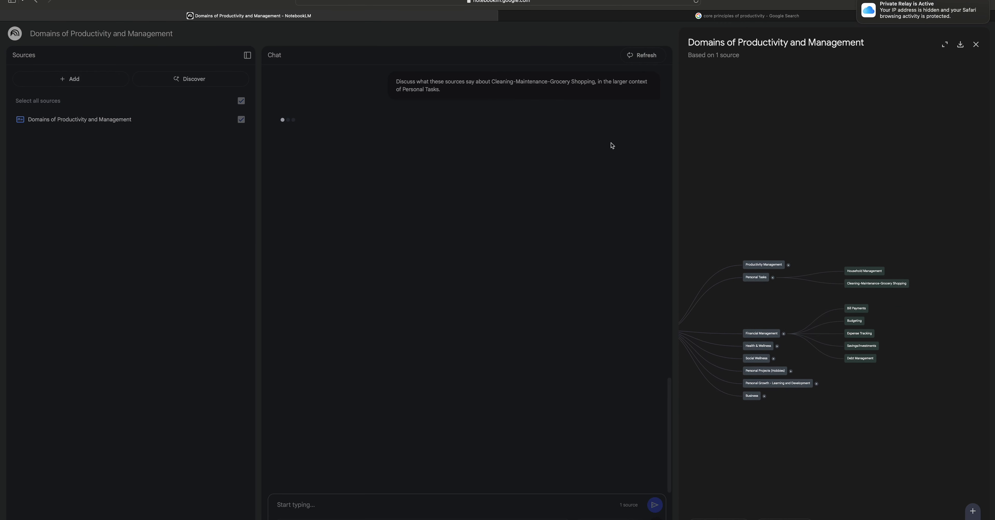
View the Google results for core principles of productivity, and return to the notebook to close the mind map
click(706, 20)
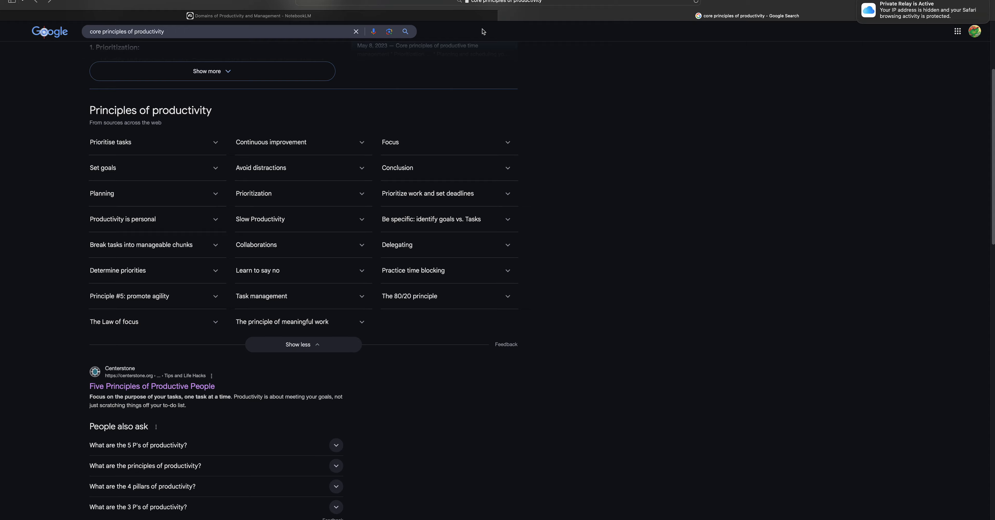
click(444, 20)
click(975, 44)
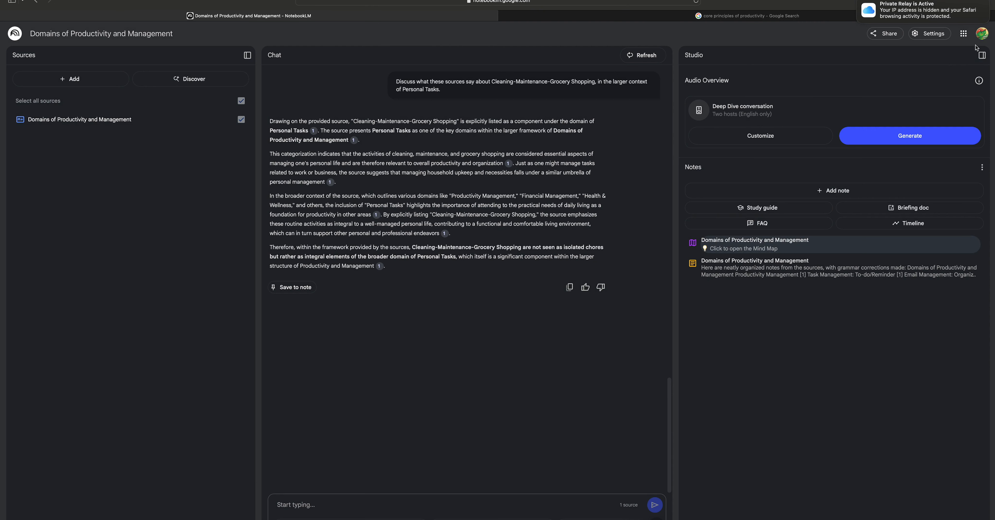
Open the Nova notebook from the notebook list and display its Structured Organization of Activities mind map
click(15, 38)
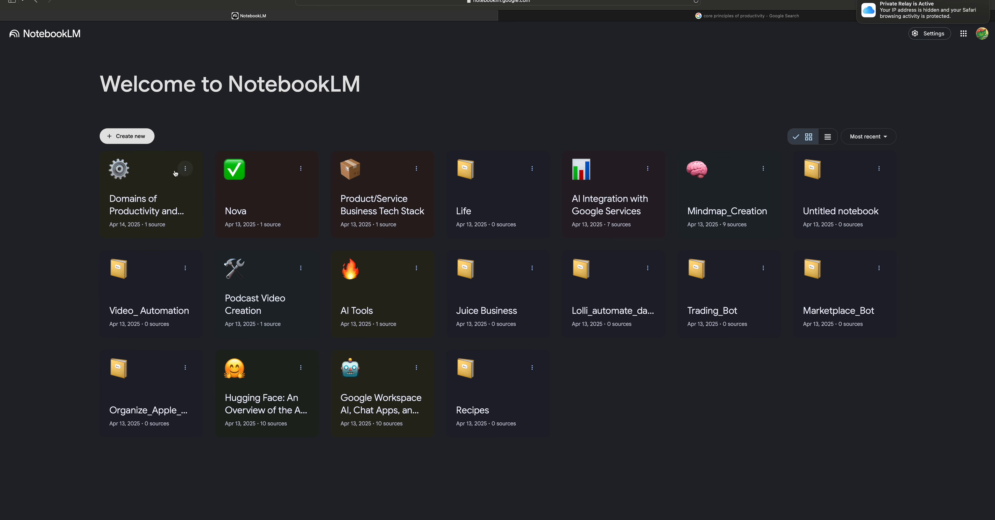
click(270, 196)
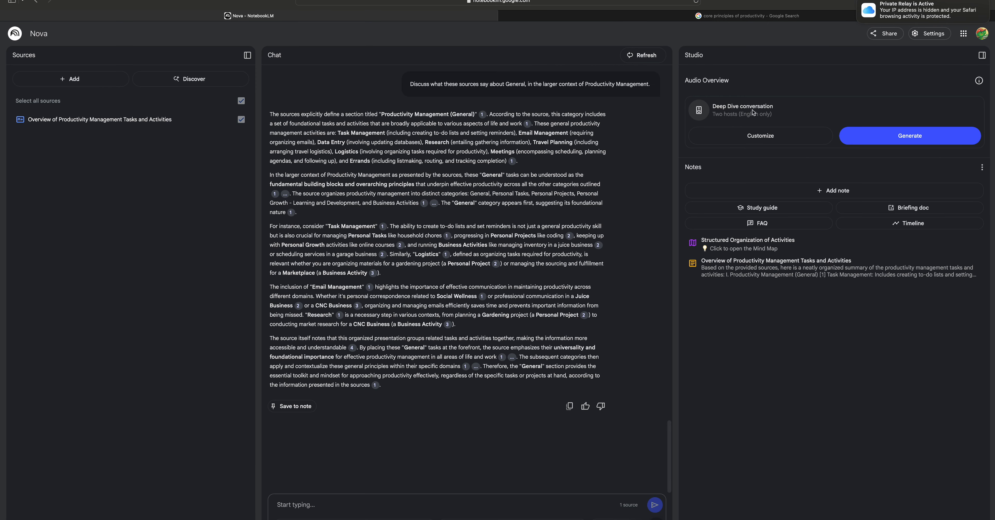
click(741, 243)
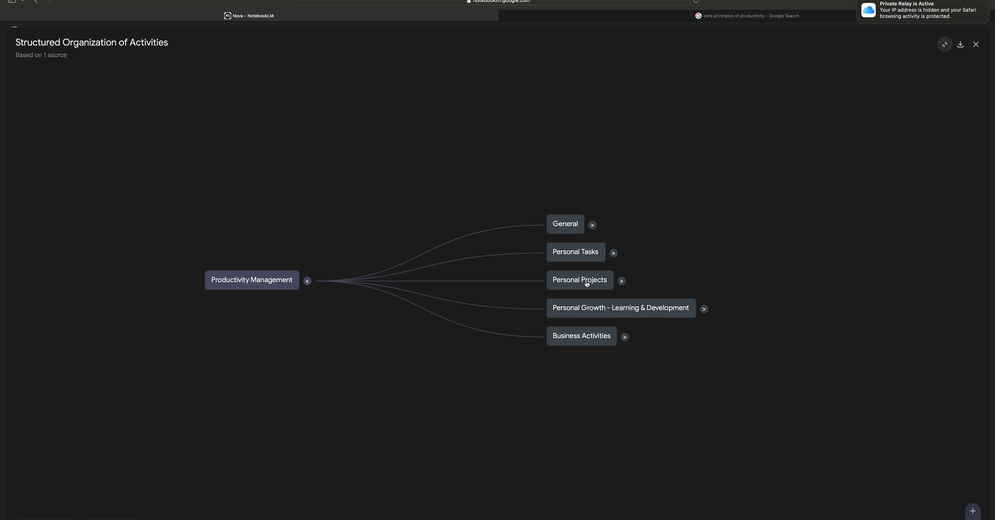
Have the chat discuss the Personal Growth - Learning & Development topic from the mind map, and bring the map back to the expanded view
click(590, 310)
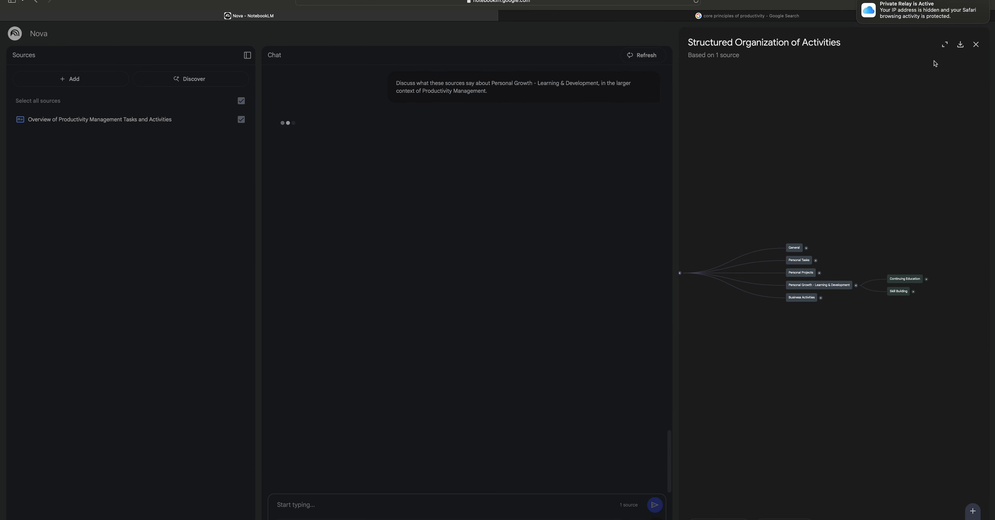
click(944, 44)
scroll(180, 314, up, 5)
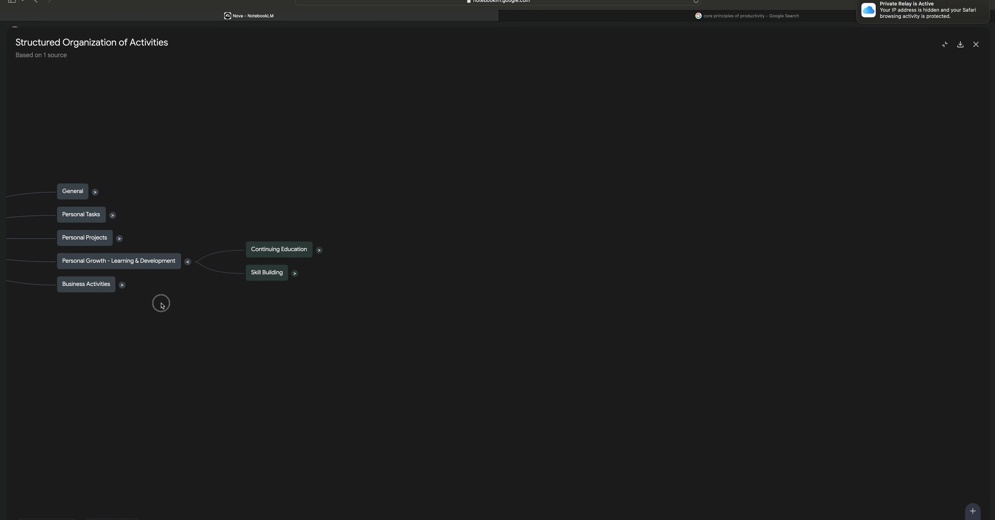
drag(163, 306, 314, 357)
Have the chat discuss the Continuing Education topic under Personal Growth, and show the whole mind map in the expanded view again
click(462, 307)
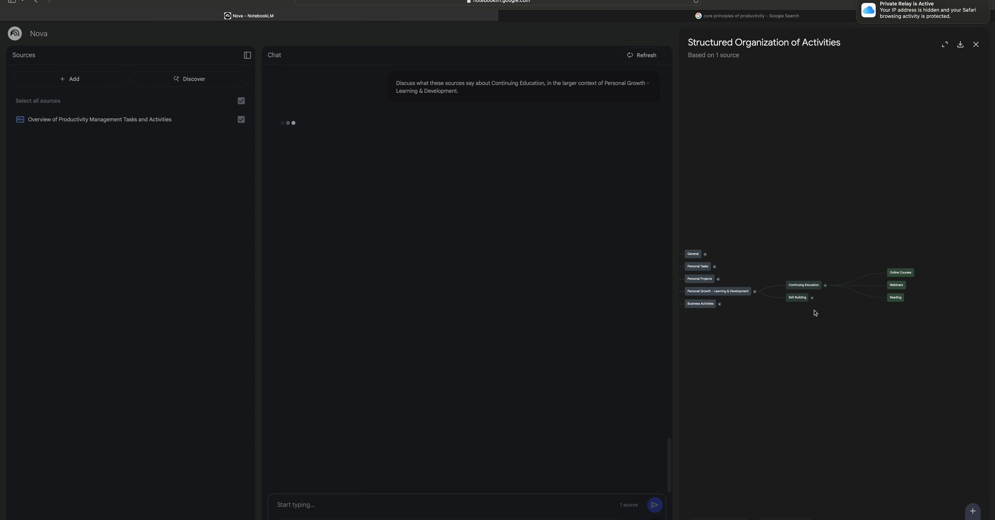
scroll(815, 313, up, 1)
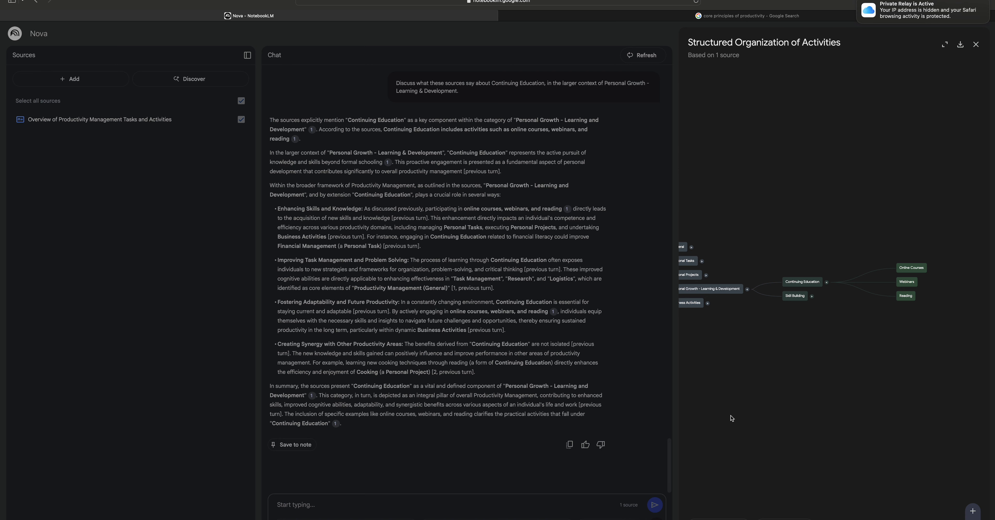
scroll(781, 326, up, 3)
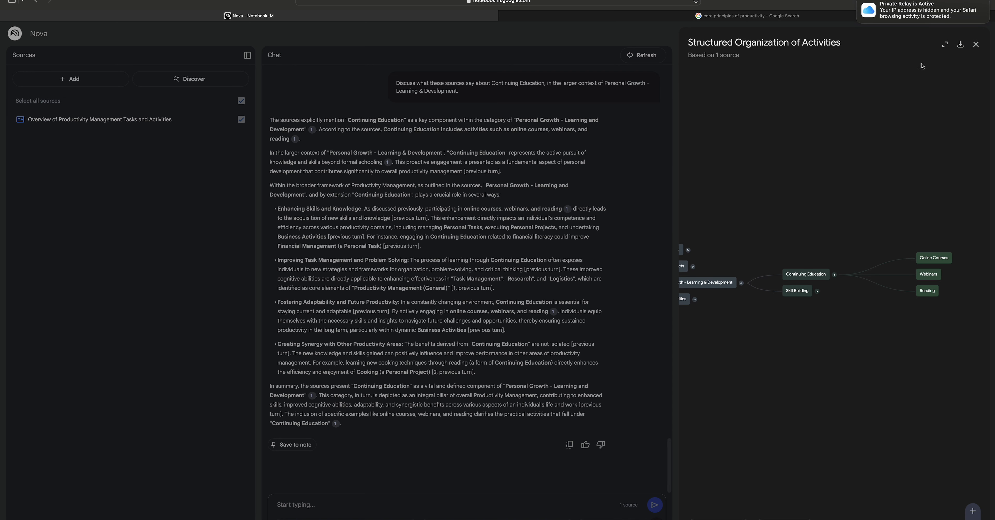
click(944, 44)
drag(141, 345, 573, 373)
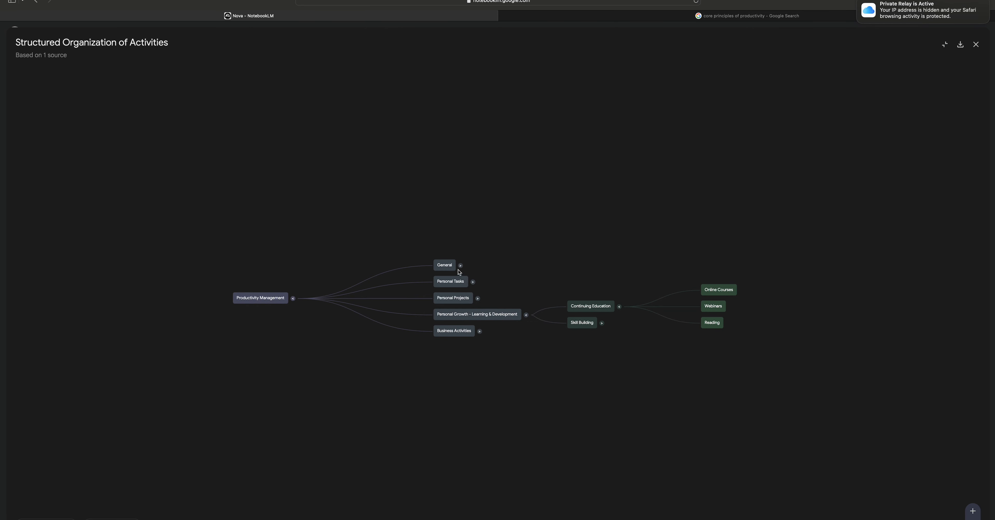
Expand the General, Personal Tasks and Personal Projects branches of the mind map, plus Household Management under Personal Tasks
click(460, 266)
click(468, 318)
click(473, 319)
click(650, 190)
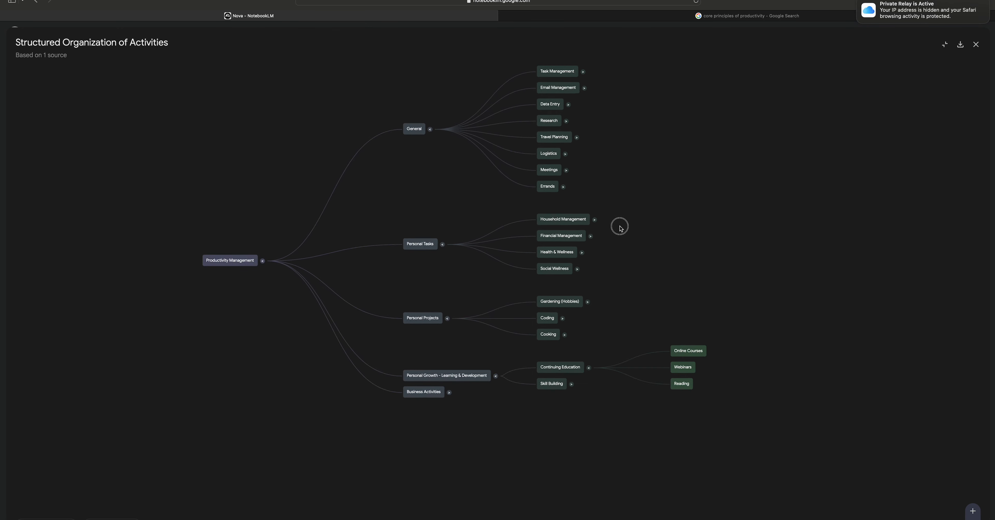
drag(649, 190, 589, 273)
click(548, 292)
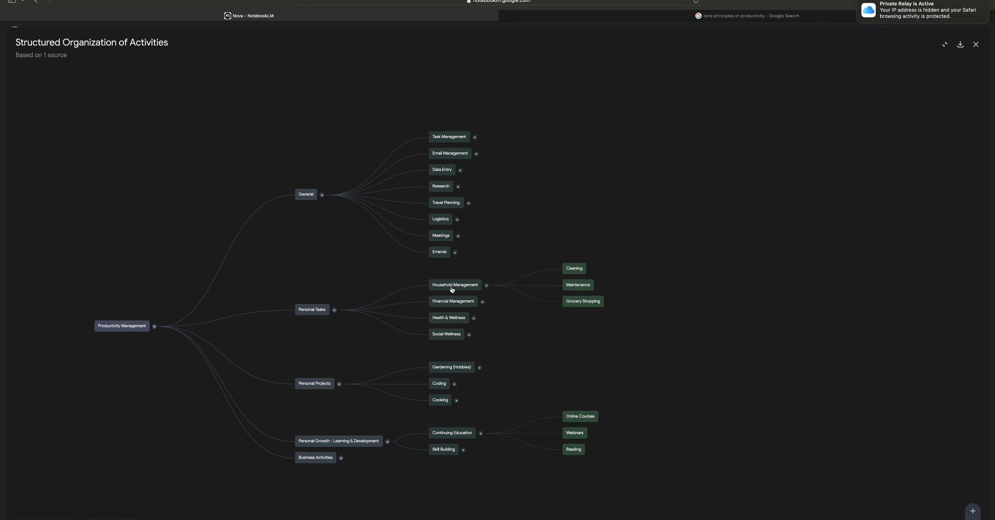
Have the chat discuss the Health & Wellness topic, and close and reopen the Structured Organization of Activities mind map
click(449, 317)
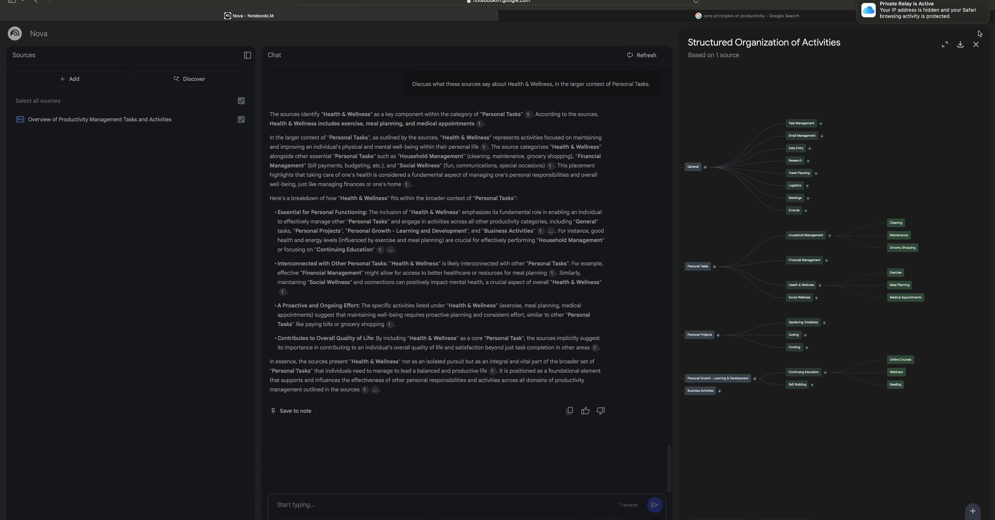
click(246, 57)
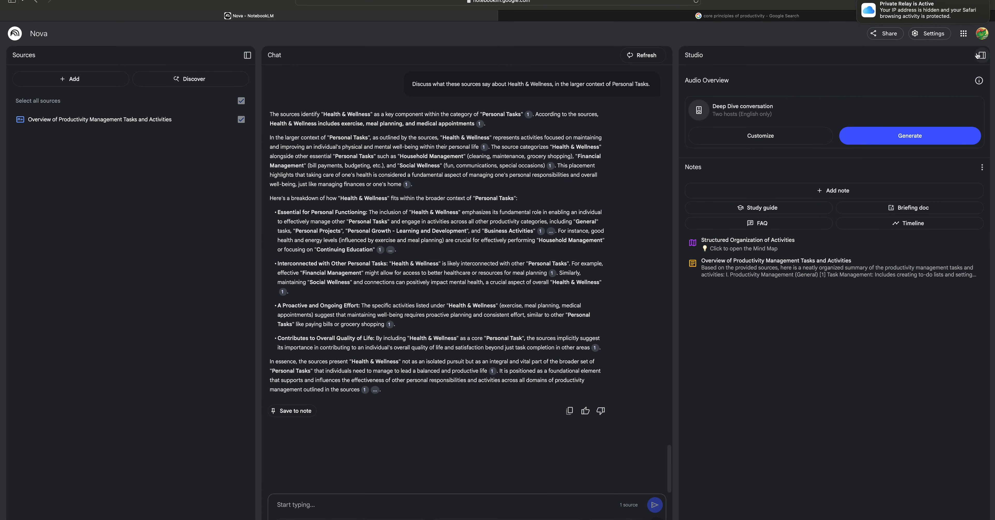
click(728, 249)
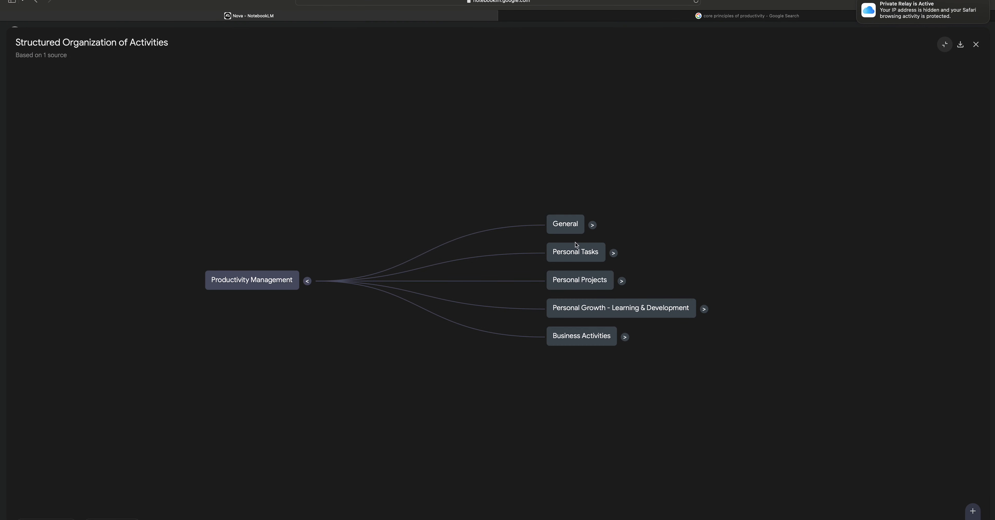
View the General branch's topics and collapse it, and expand the Personal Tasks and Business Activities branches
click(593, 225)
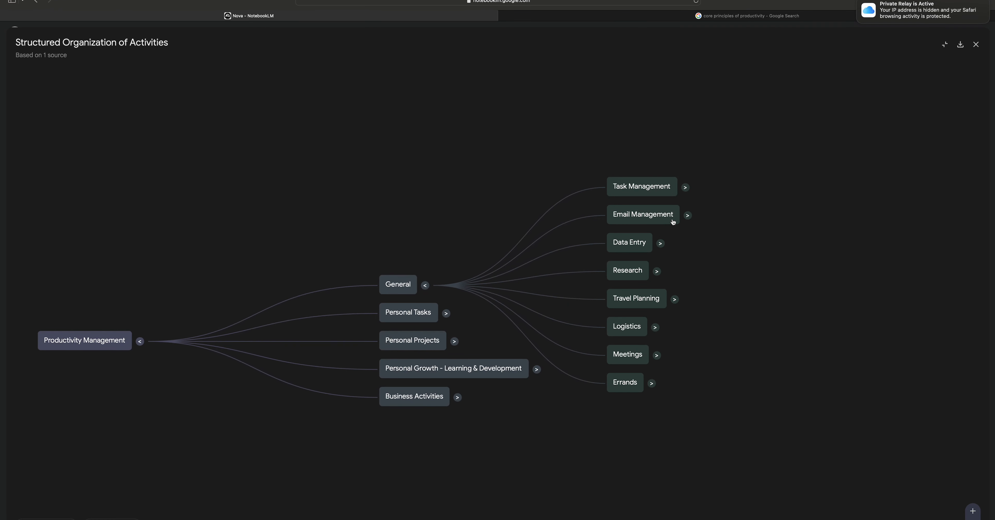
click(425, 285)
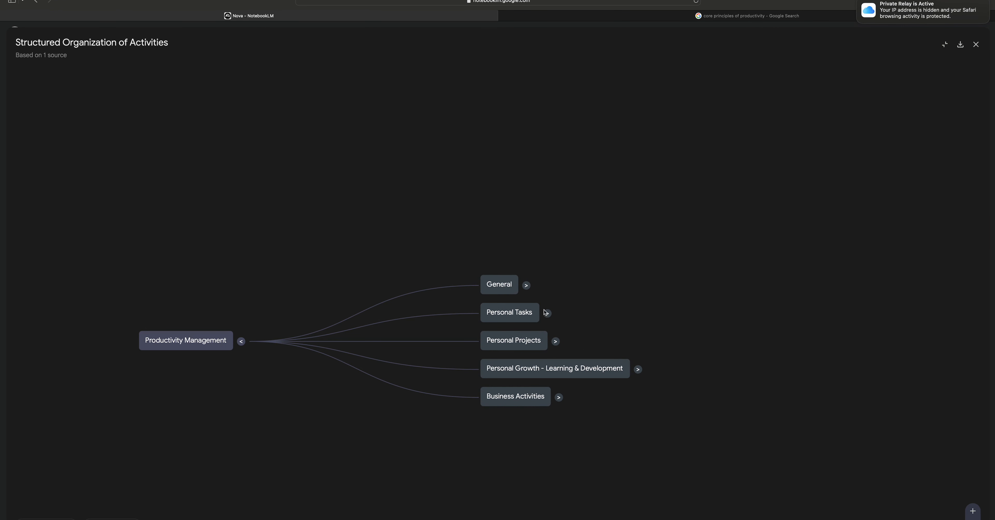
click(546, 313)
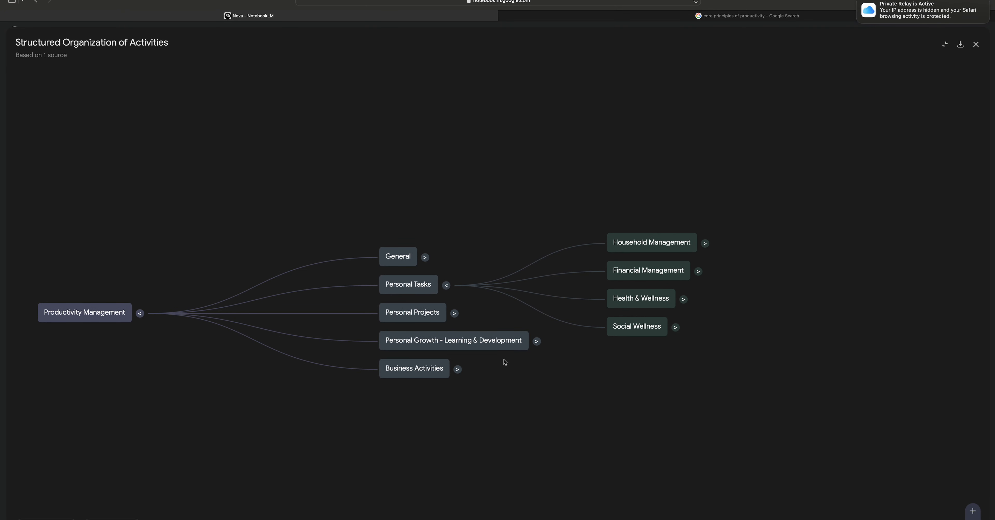
click(457, 369)
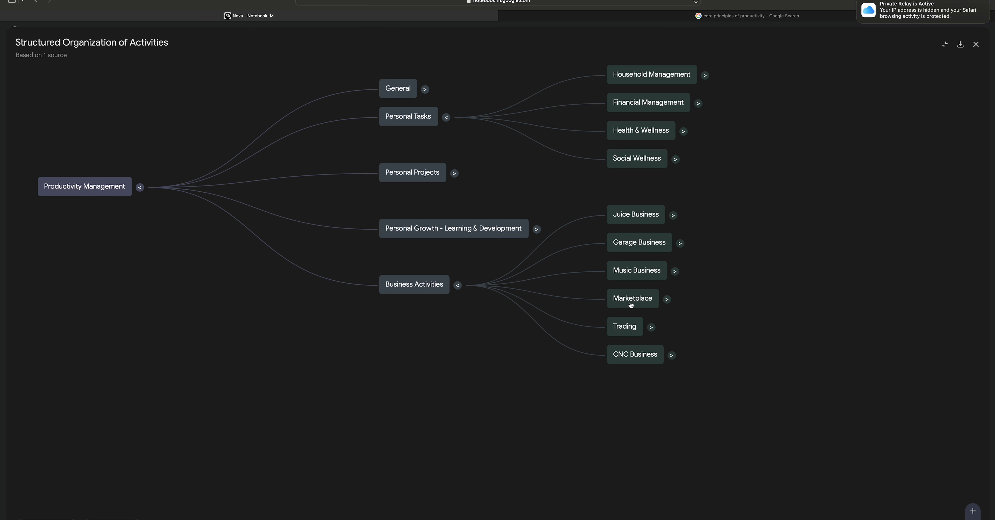
Expand the Marketplace, Trading and CNC Business topics under Business Activities to view their subtopics
click(666, 299)
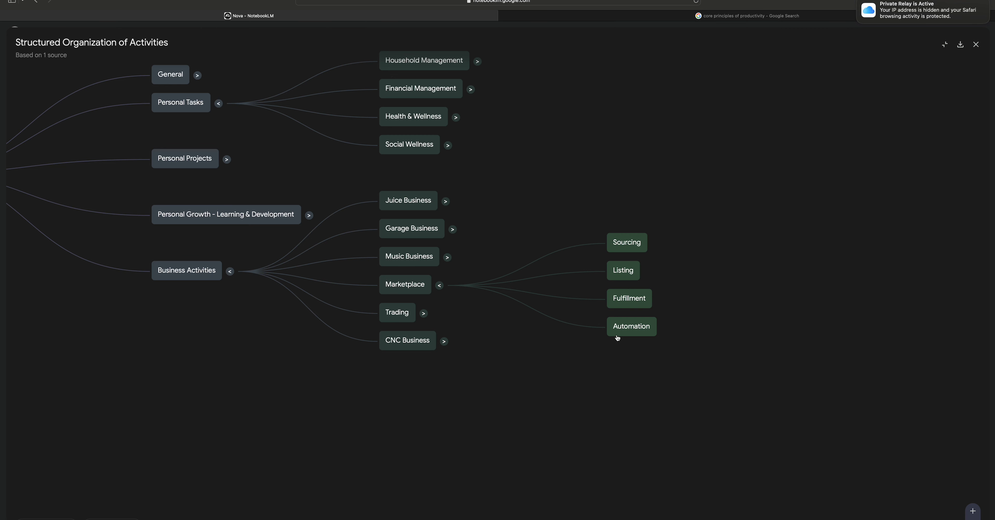
click(424, 315)
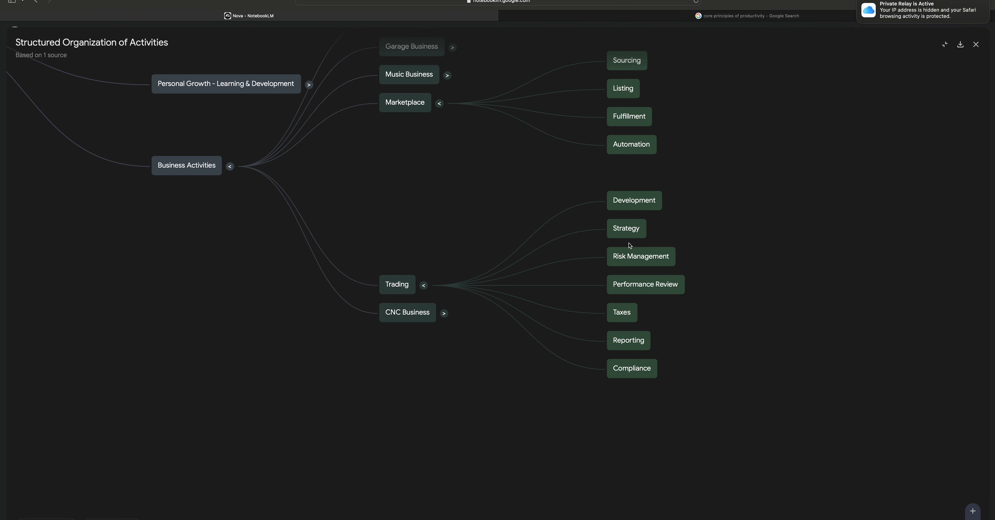
click(444, 313)
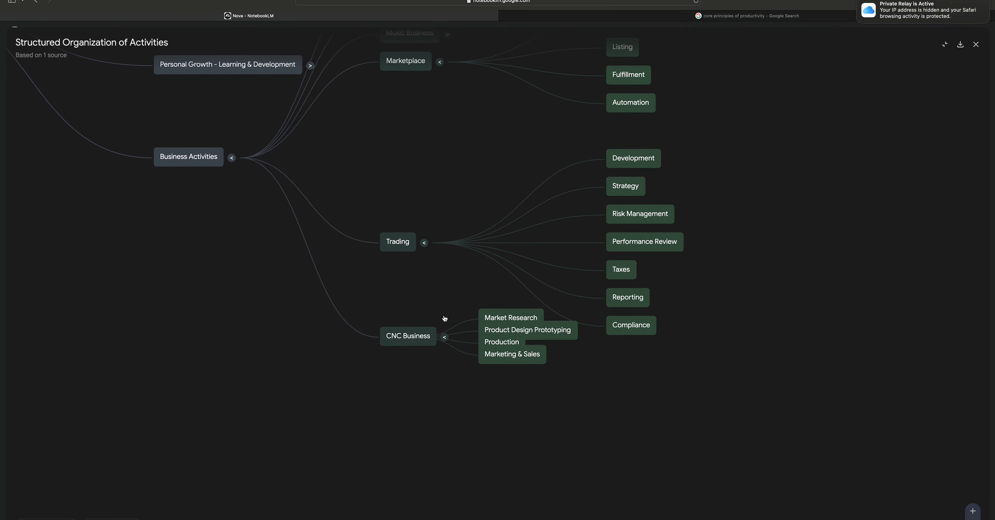
scroll(556, 245, up, 5)
scroll(556, 245, down, 10)
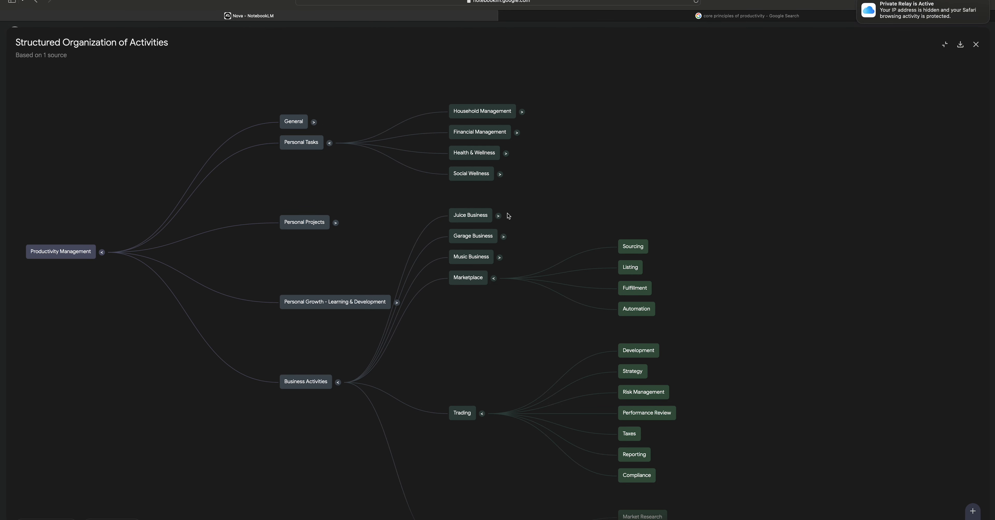
View the subtopics of Juice Business and Personal Projects, collapsing each again, and expand Personal Growth - Learning & Development
click(498, 215)
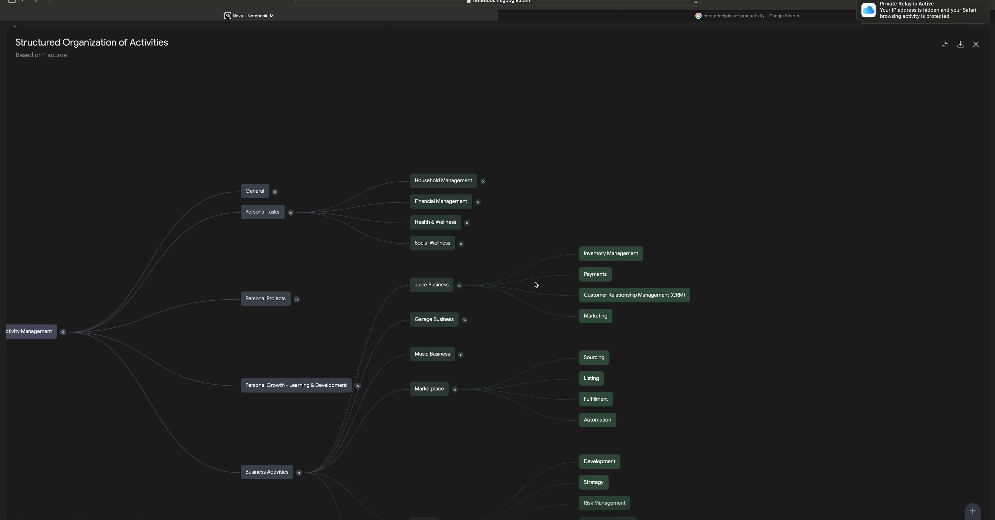
click(458, 285)
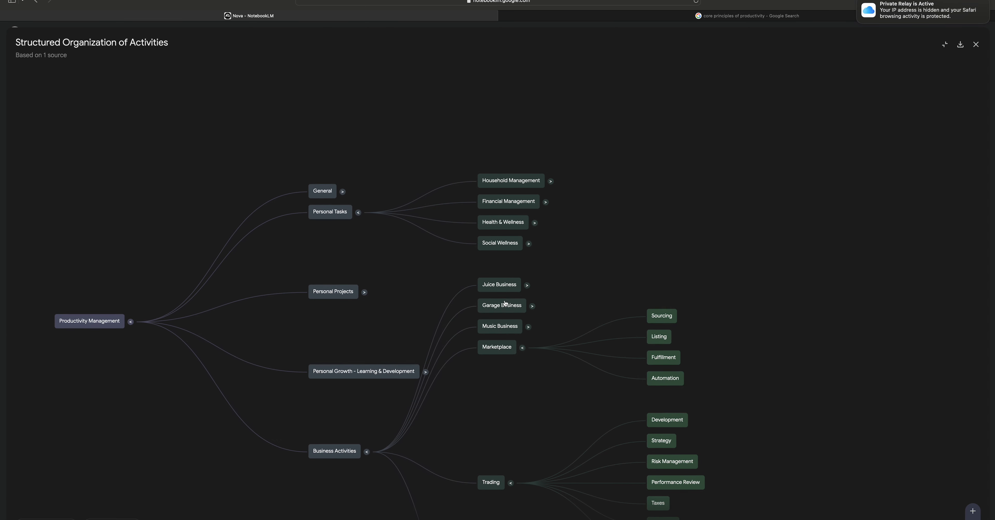
click(364, 292)
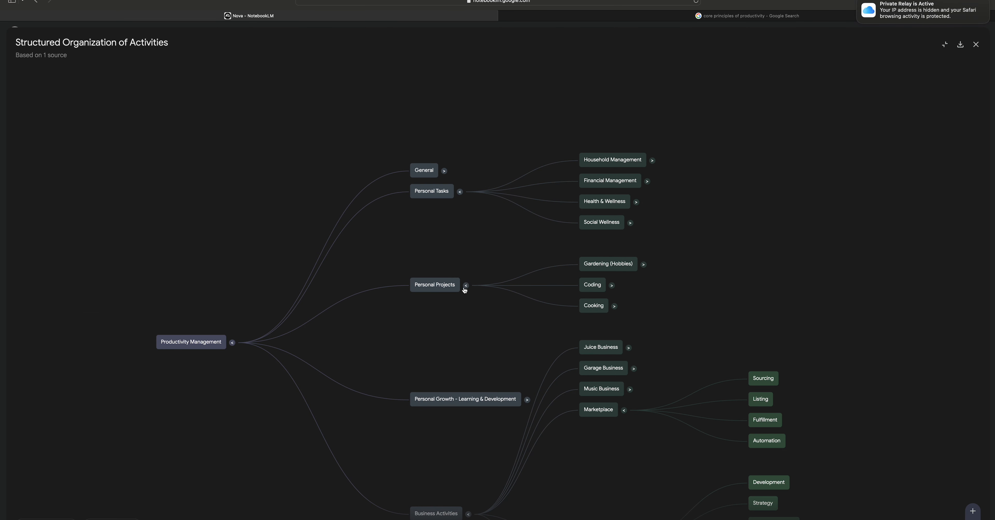
click(467, 286)
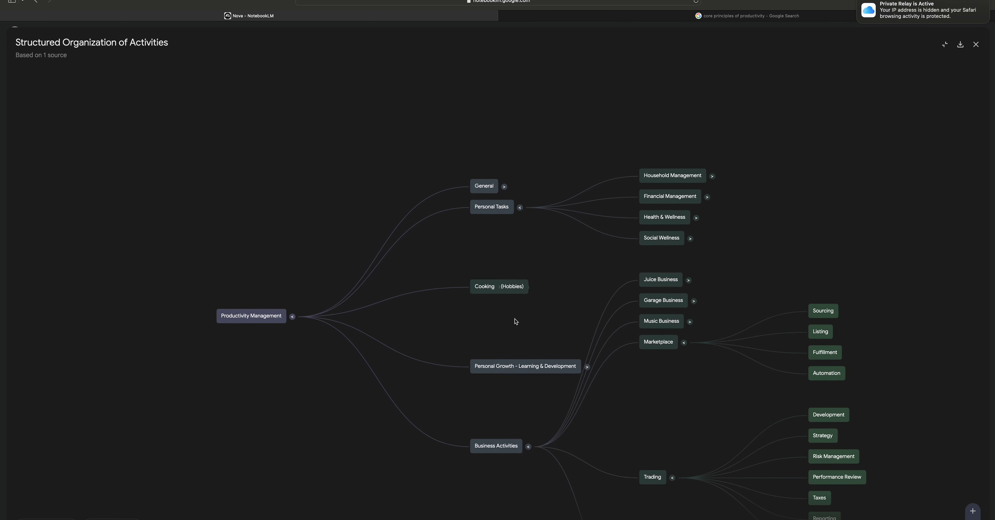
click(591, 365)
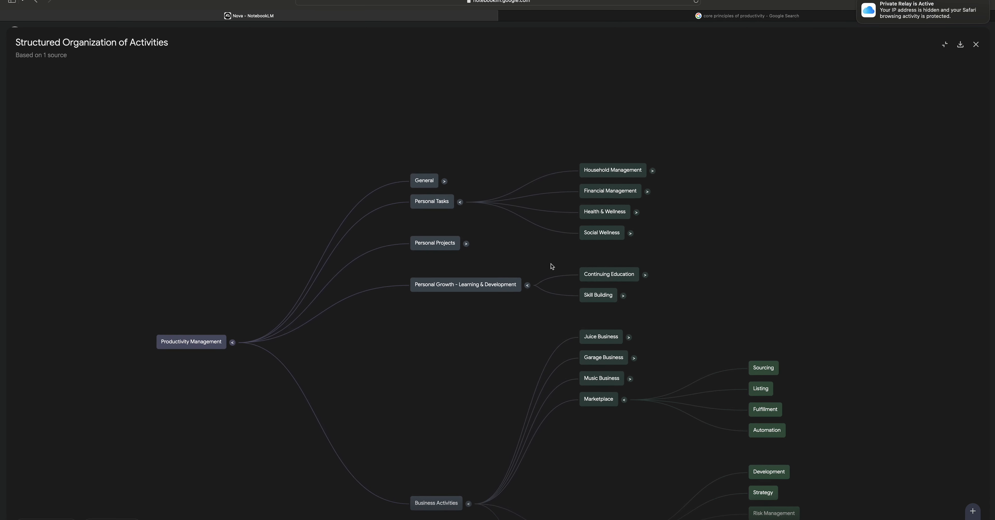
Collapse the mind map to its five main branches, briefly viewing the Personal Tasks topics once more
click(502, 367)
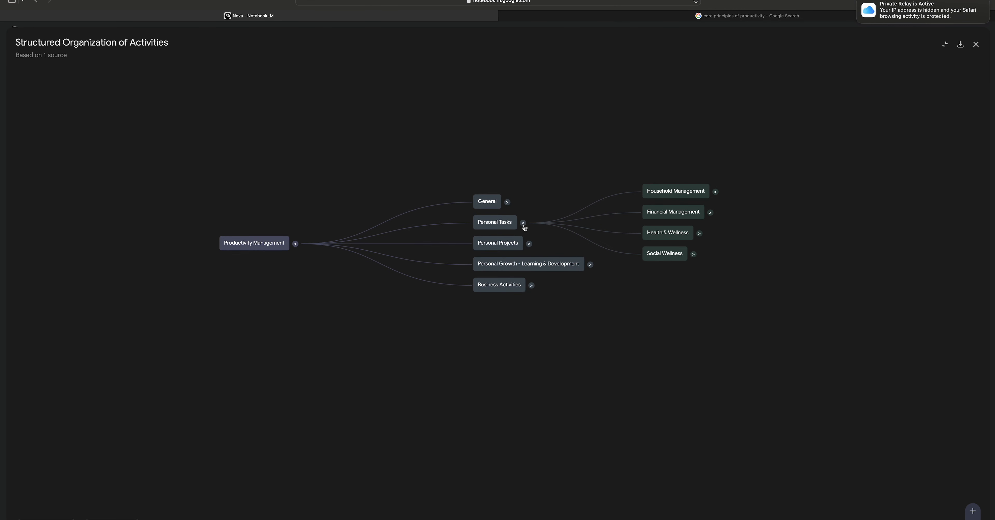
click(523, 226)
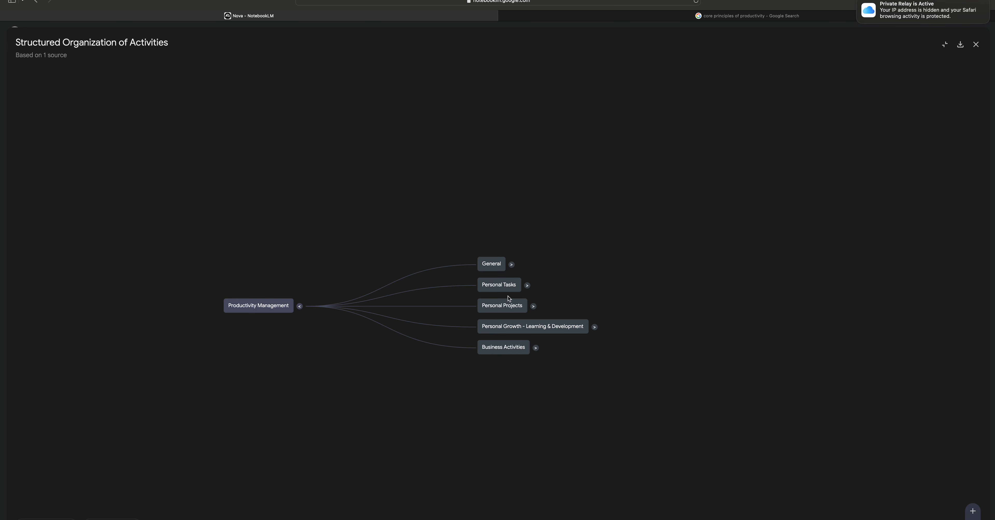
click(527, 287)
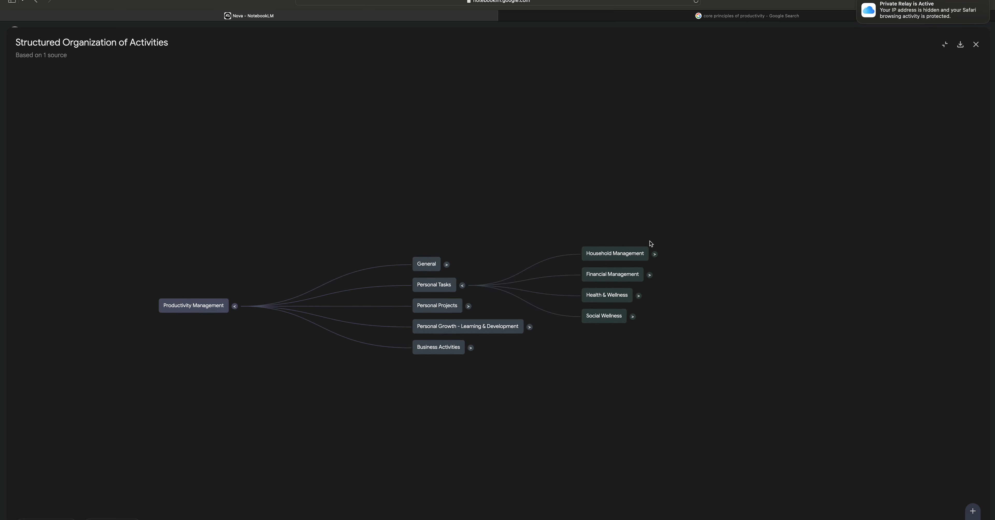
click(459, 285)
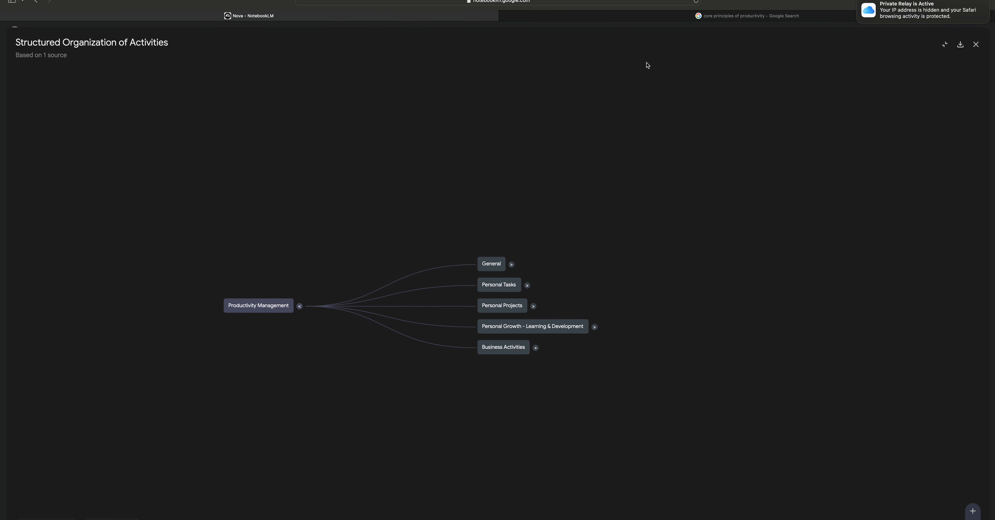
Close the mind map, open the Overview of Productivity Management Tasks and Activities source, and take the browser out of full screen
click(944, 44)
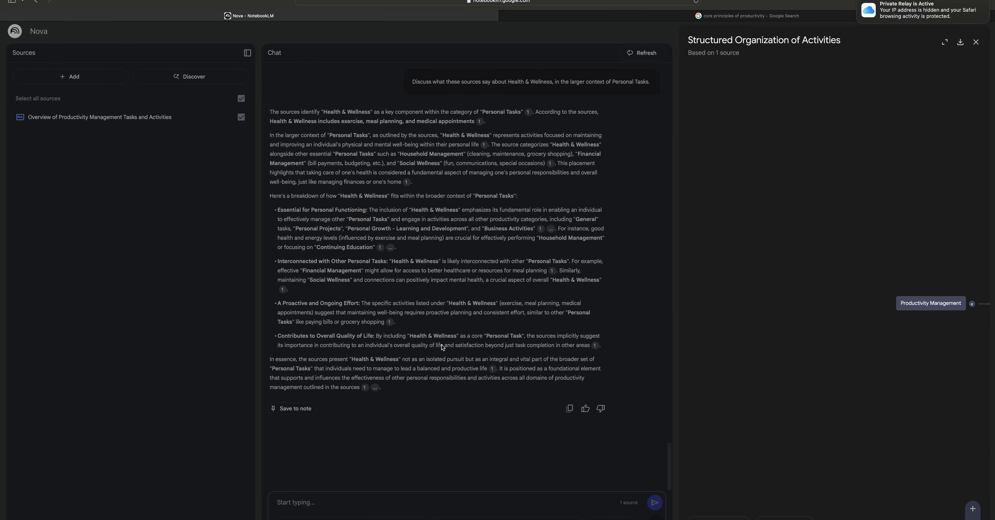
click(139, 119)
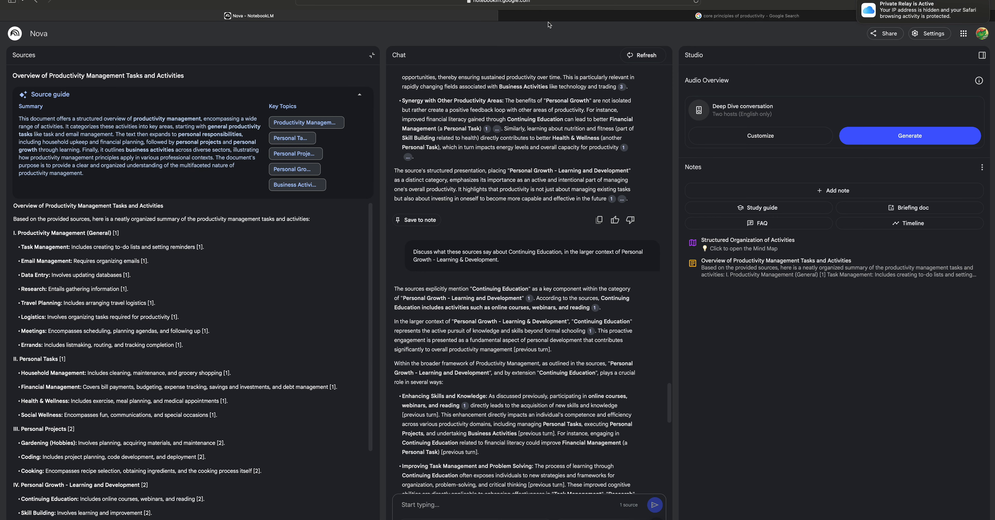
key(ctrl+super+f)
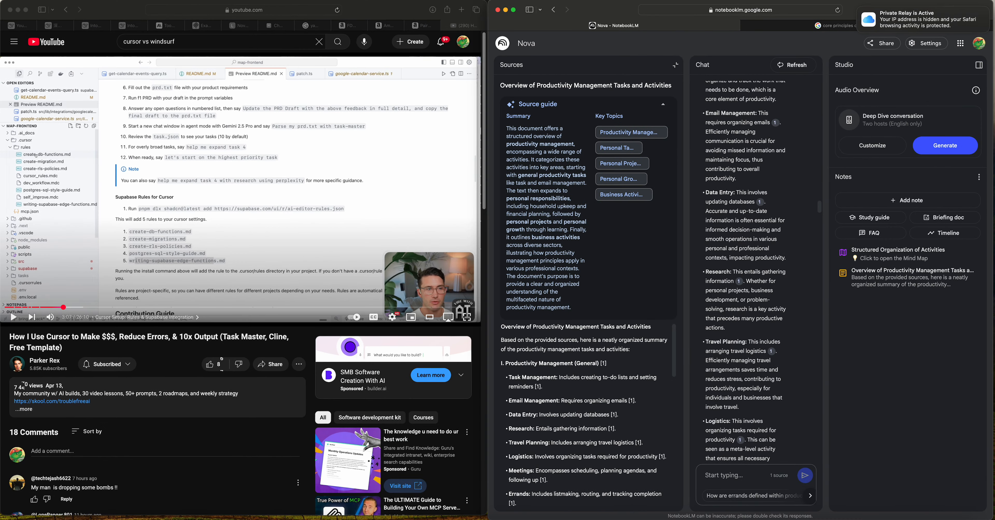